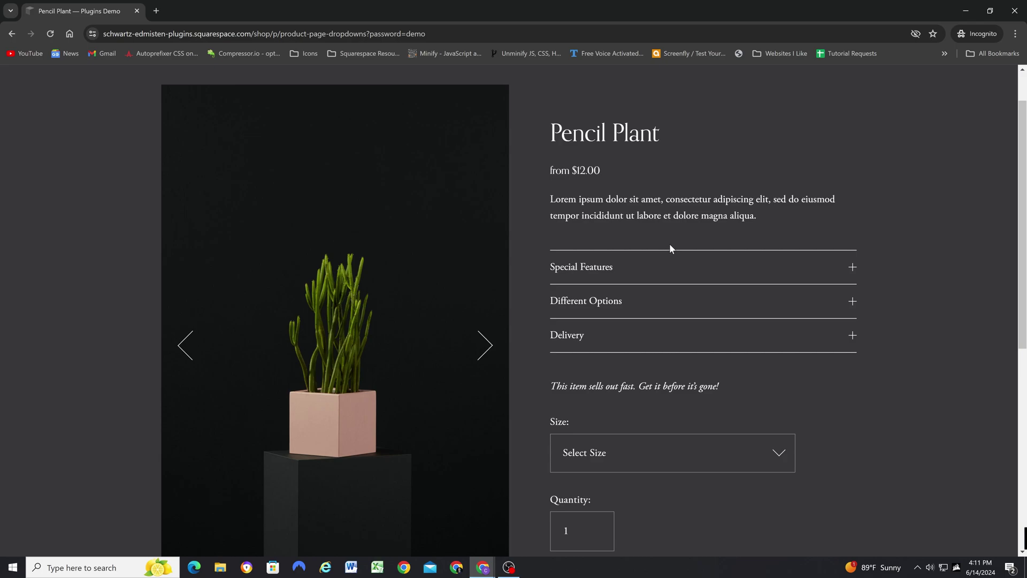
Step: Expand and collapse the Special Features, Different Options and Delivery sections with the mouse
scroll(736, 294, "up", 1)
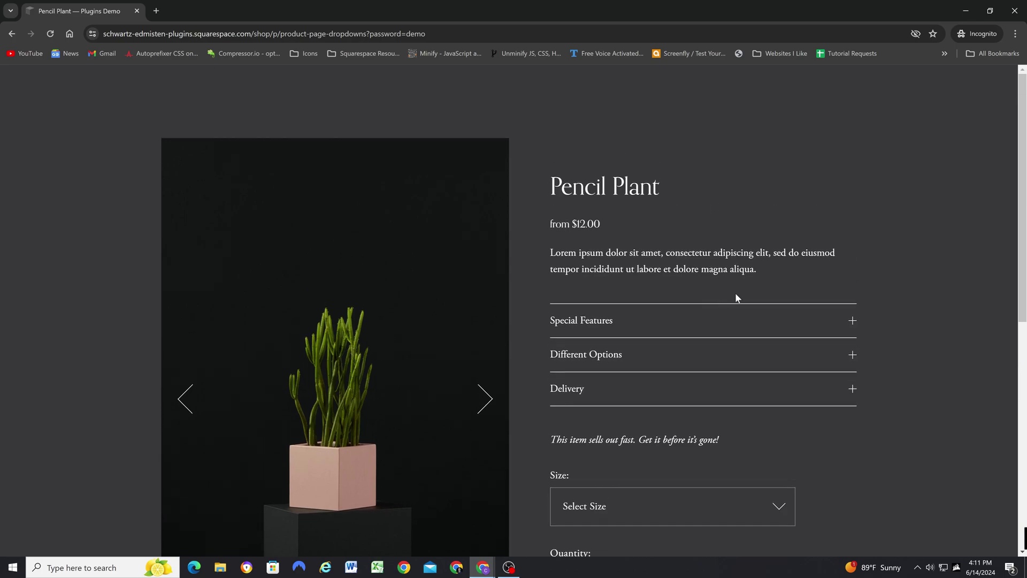
scroll(735, 297, "down", 1)
left_click(633, 268)
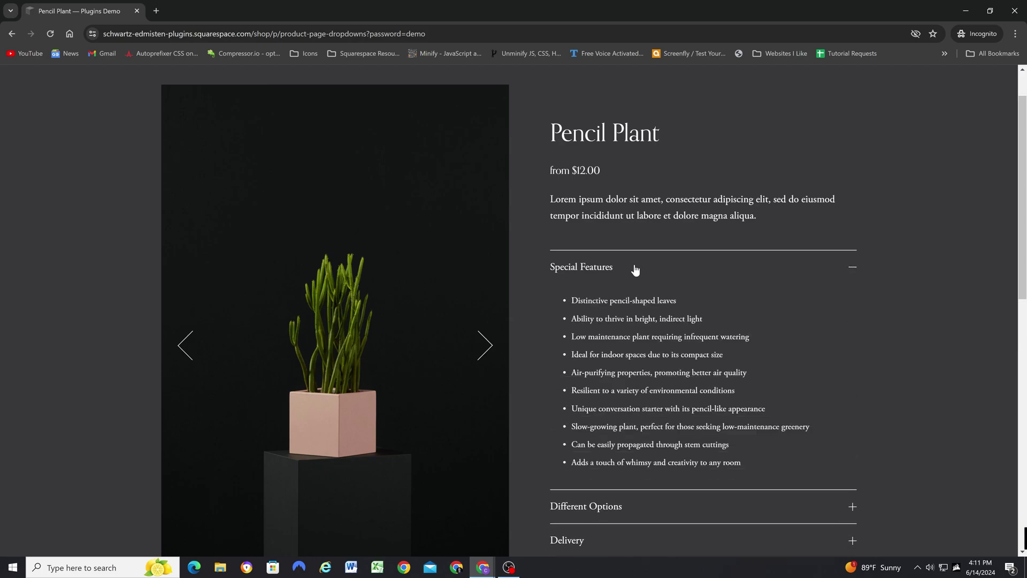
scroll(635, 269, "down", 1)
left_click(612, 218)
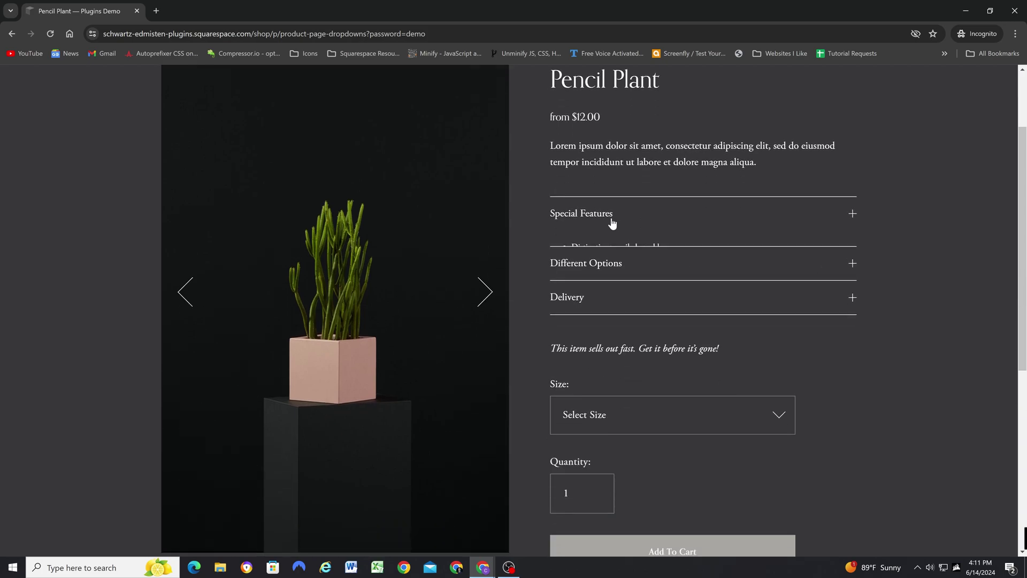
left_click(609, 257)
left_click(608, 258)
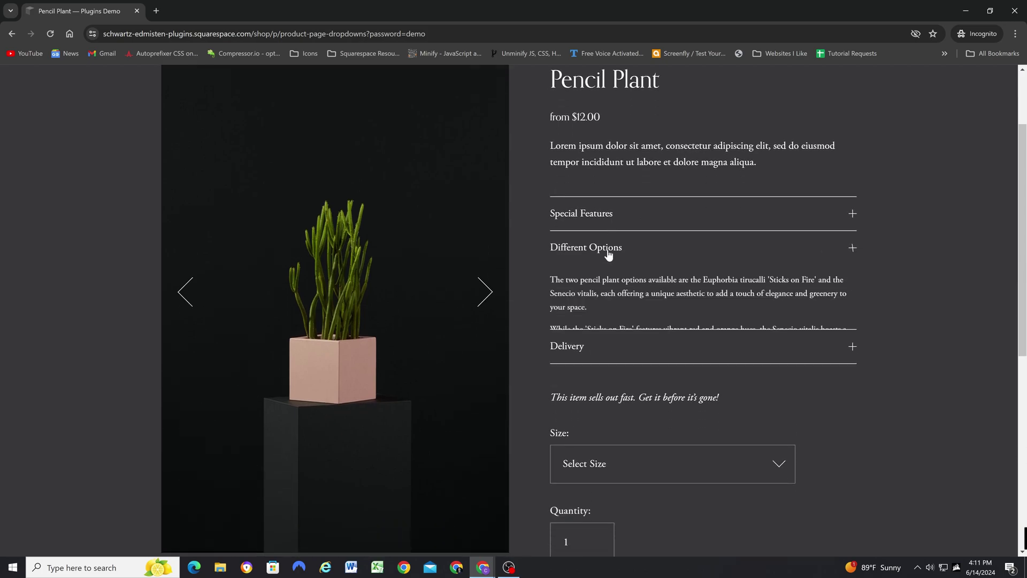
left_click(602, 282)
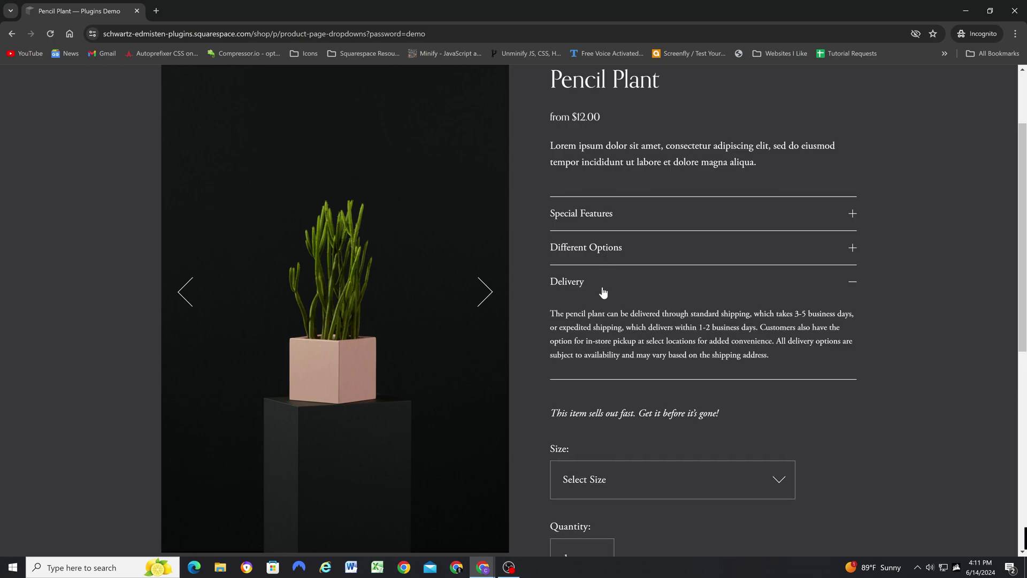
left_click(603, 290)
scroll(603, 289, "up", 1)
left_click(598, 268)
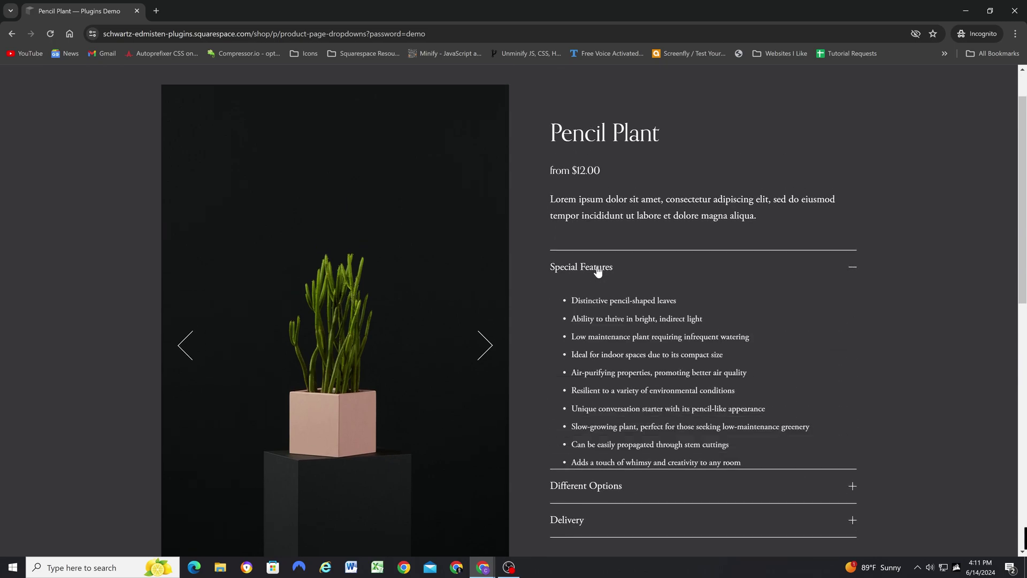
left_click(598, 268)
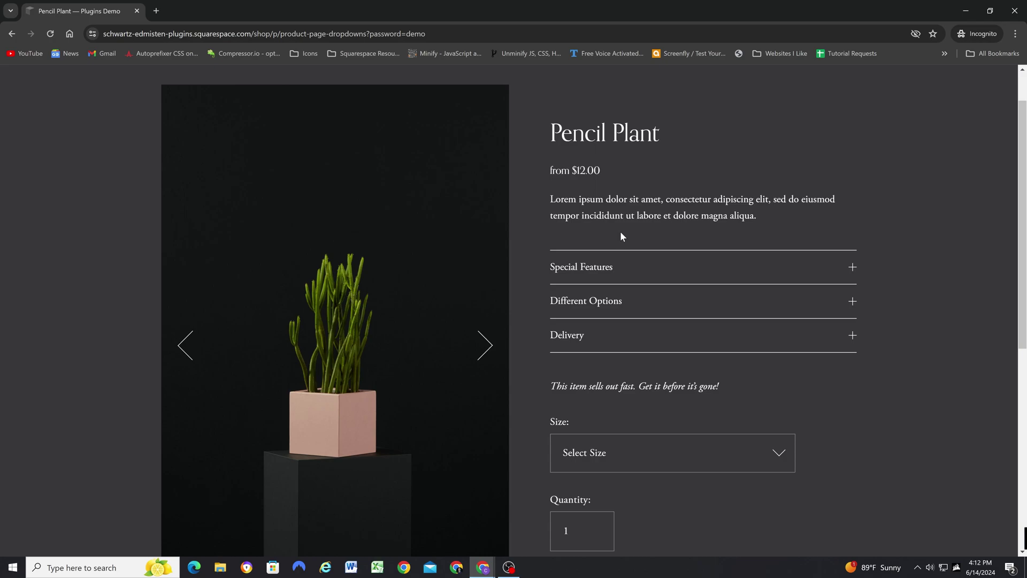
Step: Toggle the Special Features, Different Options and Delivery sections open and closed from the keyboard
key("Tab")
key("Tab")
key("Tab")
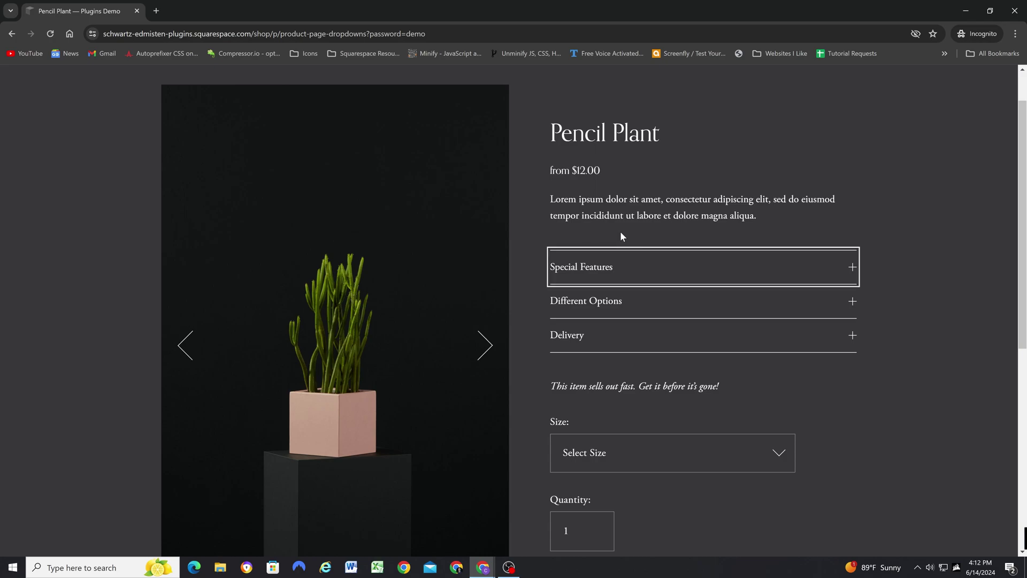
key("Return")
key("Return")
key("Tab")
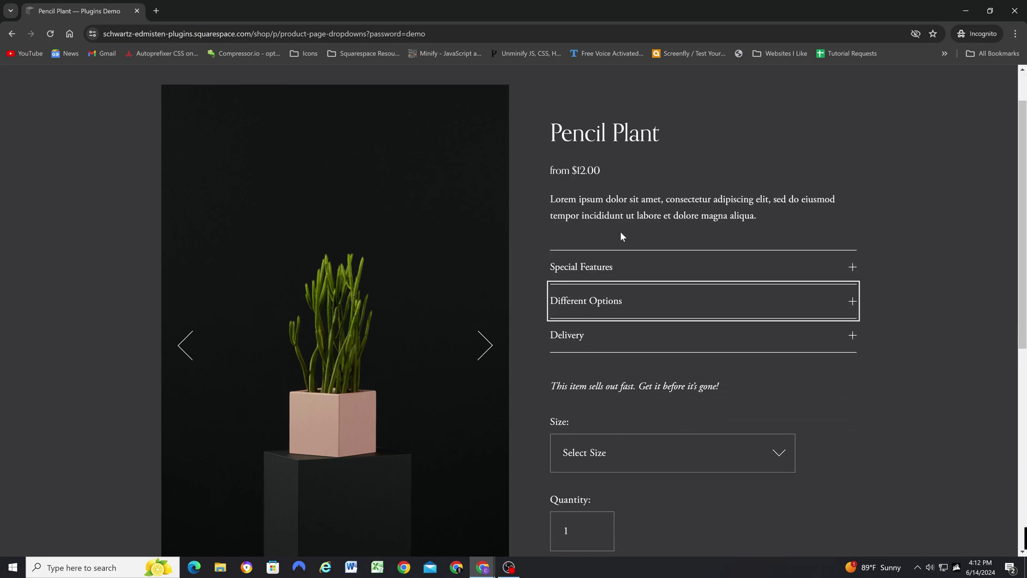
key("Return")
key("Return")
key("Return")
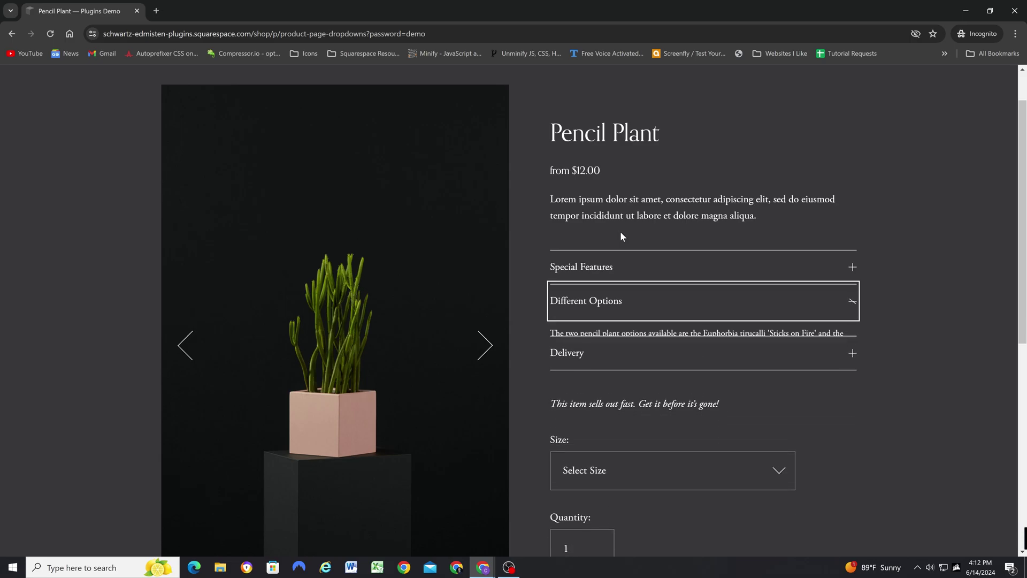
key("Return")
key("Tab")
key("Return")
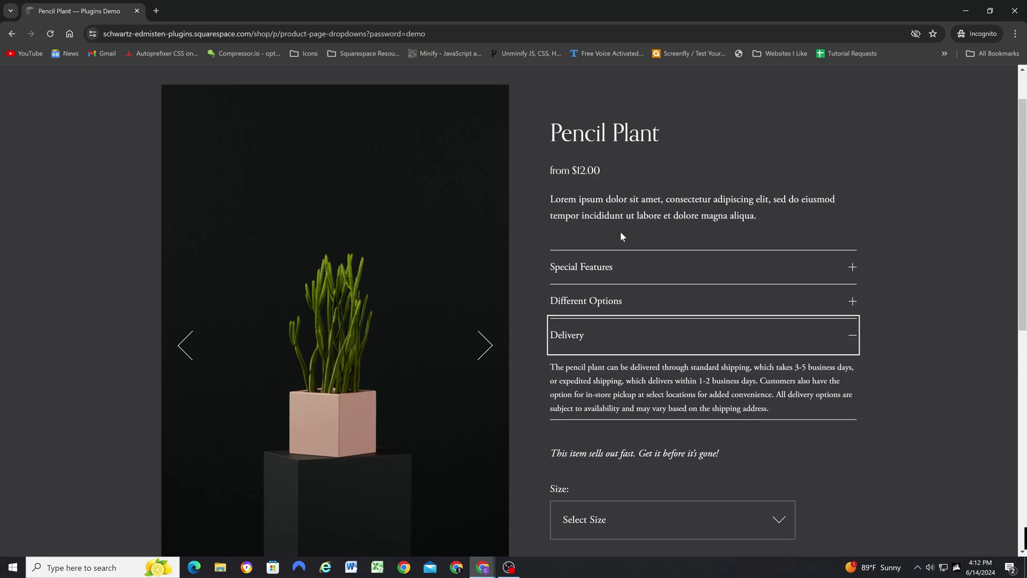
key("Return")
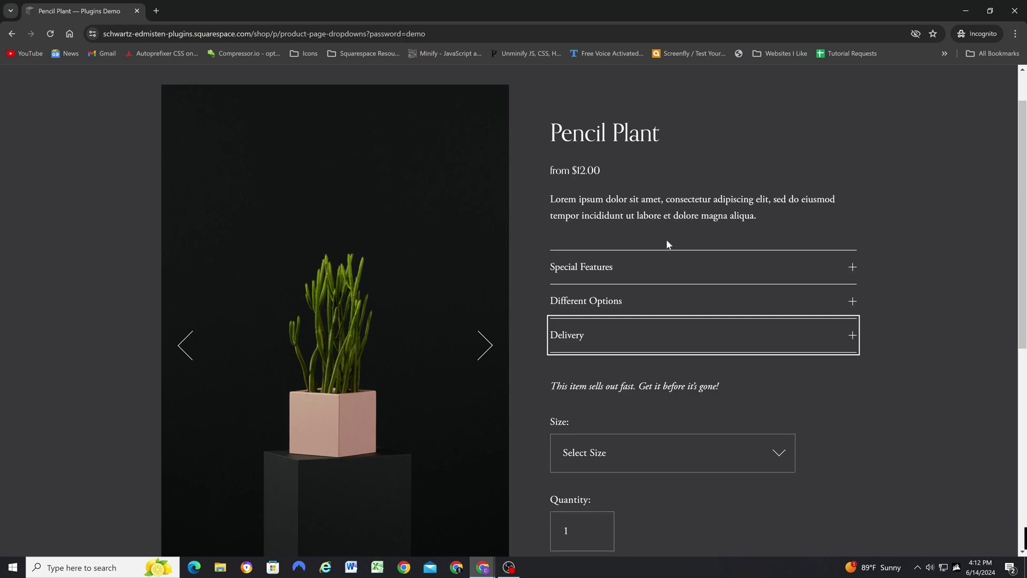
left_click(897, 252)
Step: Highlight the Special Features heading and its ten bullet points in the preview
scroll(641, 318, "up", 1)
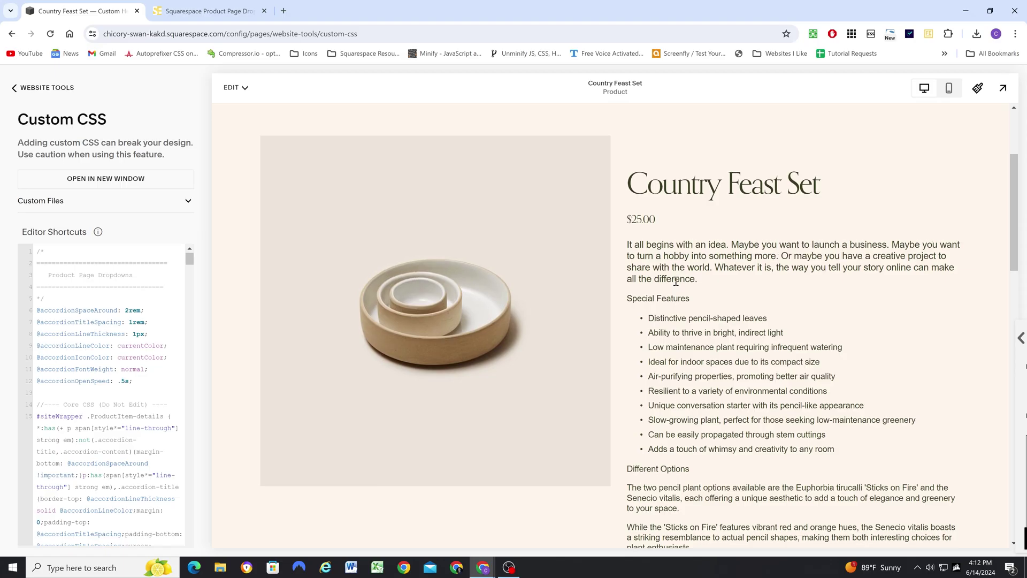
scroll(660, 297, "up", 1)
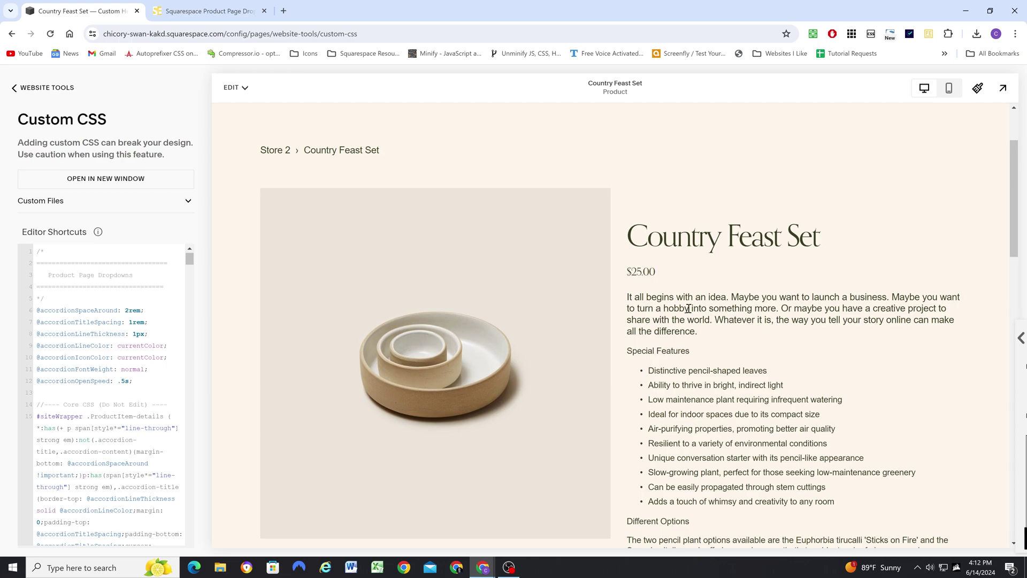
scroll(675, 302, "down", 1)
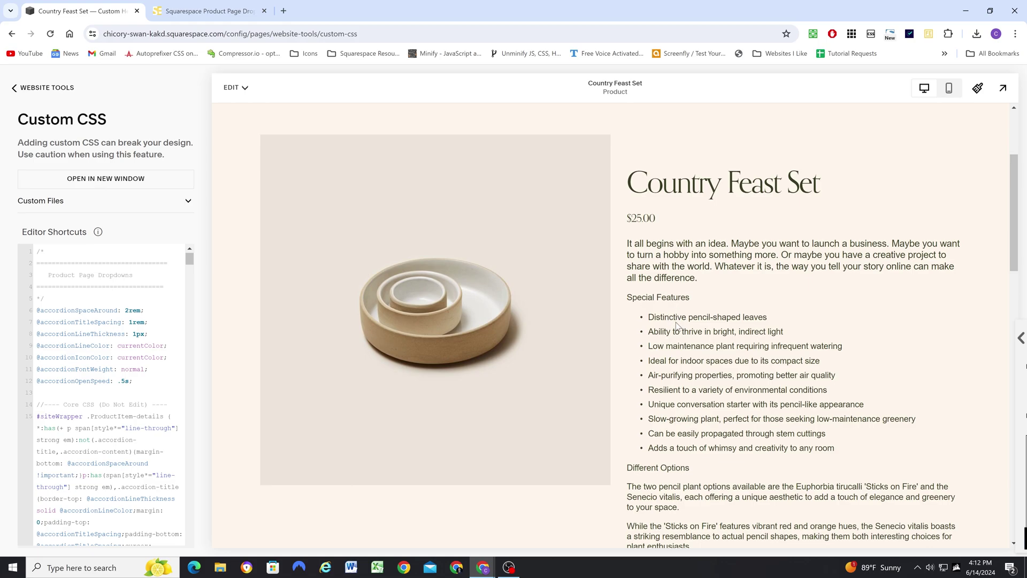
scroll(665, 310, "down", 1)
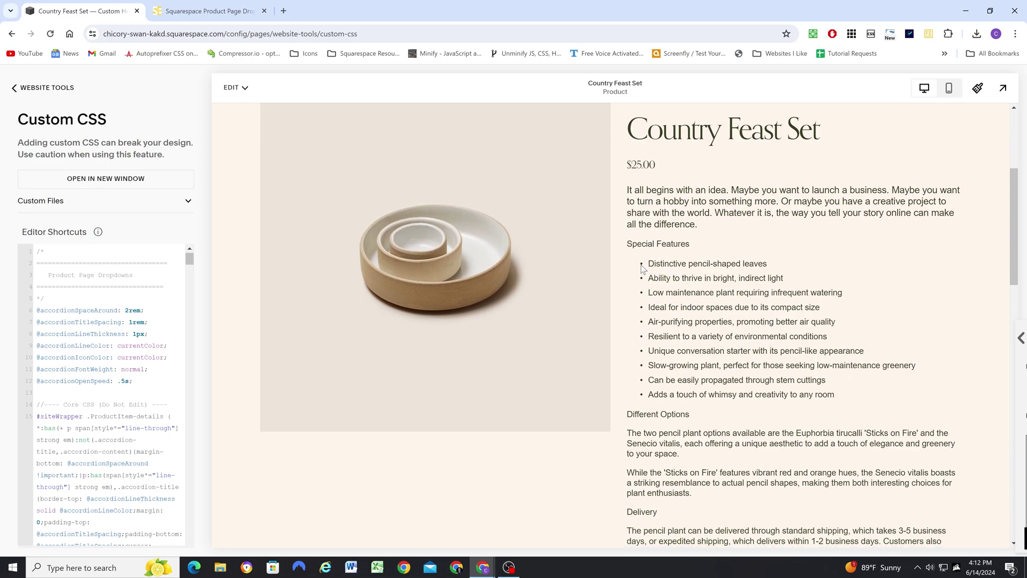
scroll(643, 257, "down", 1)
scroll(642, 227, "down", 1)
scroll(639, 225, "up", 1)
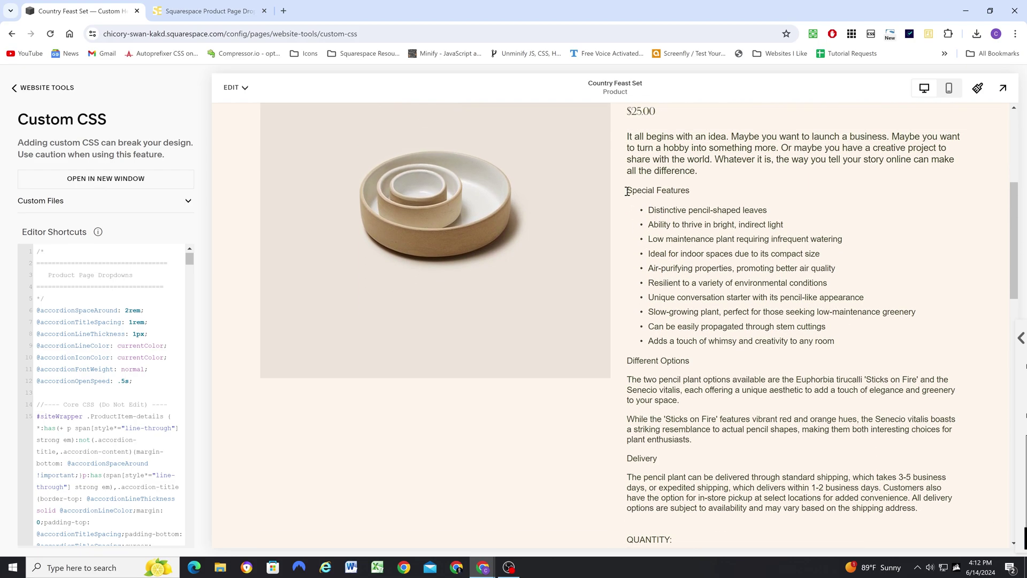
left_click_drag(627, 191, 719, 213)
left_click(661, 195)
left_click_drag(628, 190, 698, 194)
left_click(673, 206)
left_click_drag(642, 211, 865, 344)
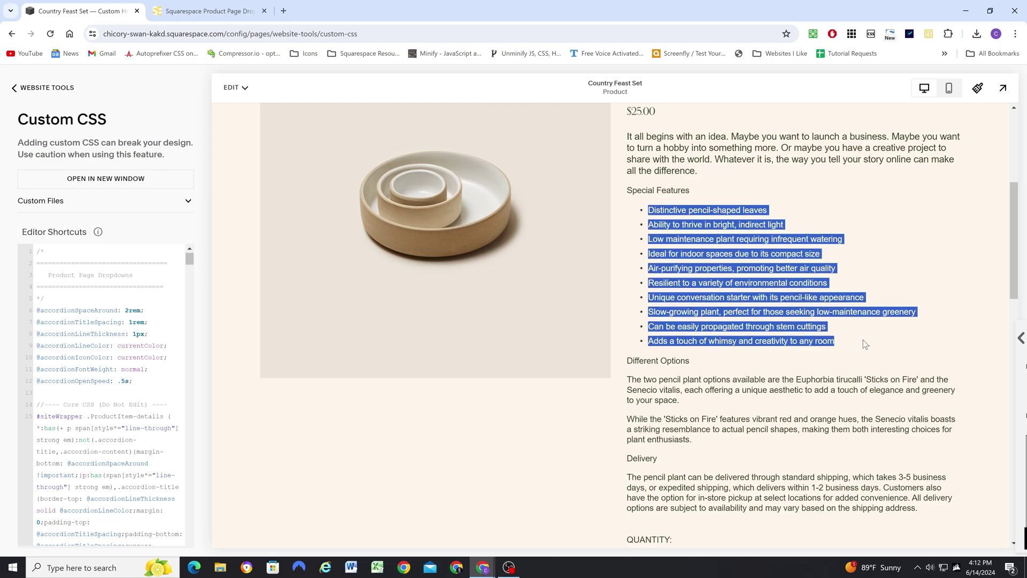
left_click(796, 306)
Step: Highlight the Different Options and Delivery text, then bring up the page's editing options
scroll(666, 198, "down", 1)
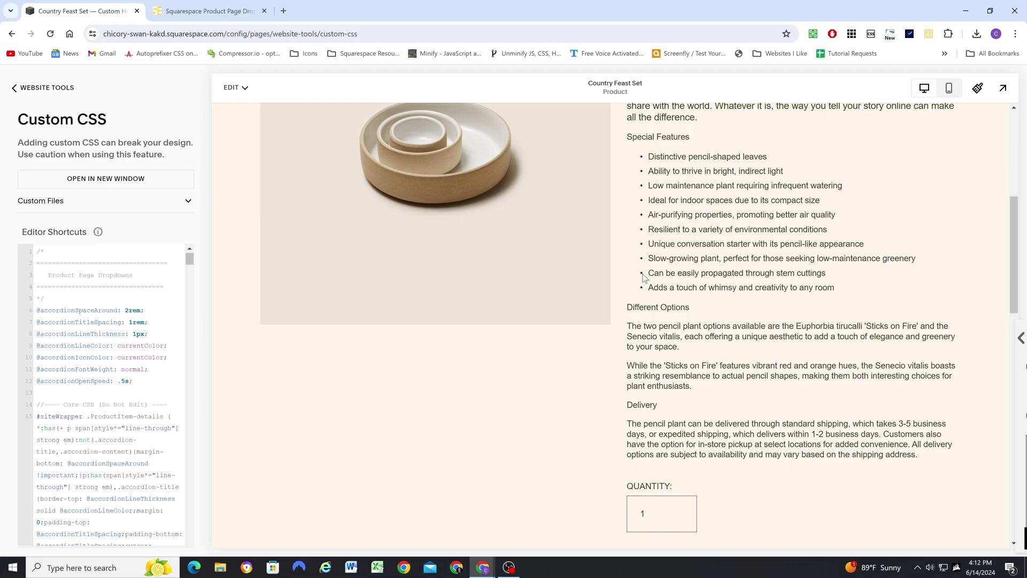
mouse_move(626, 307)
left_mouse_down()
mouse_move(679, 327)
mouse_move(661, 406)
left_mouse_up()
left_click(633, 337)
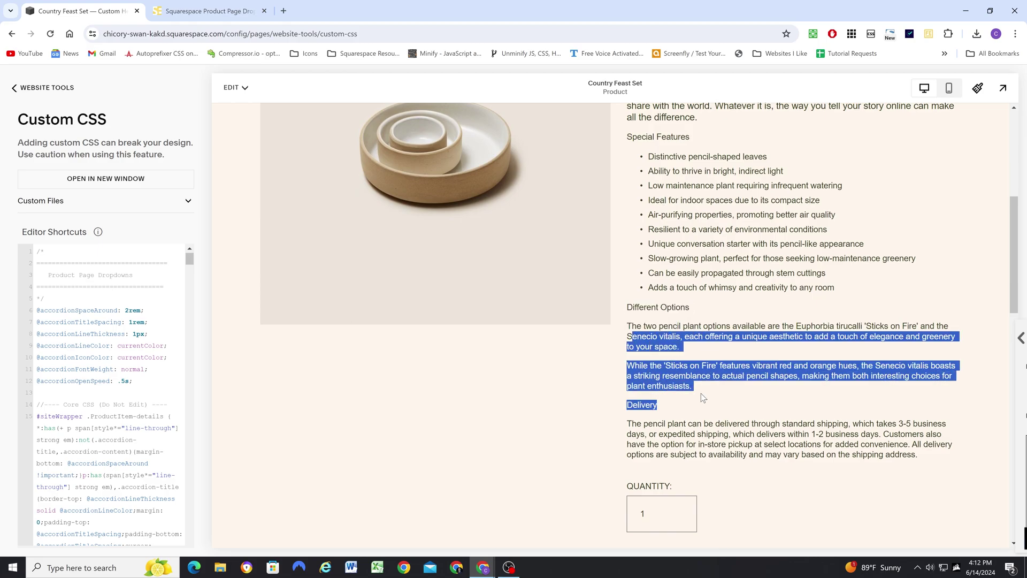
scroll(702, 394, "down", 1)
left_click(627, 358)
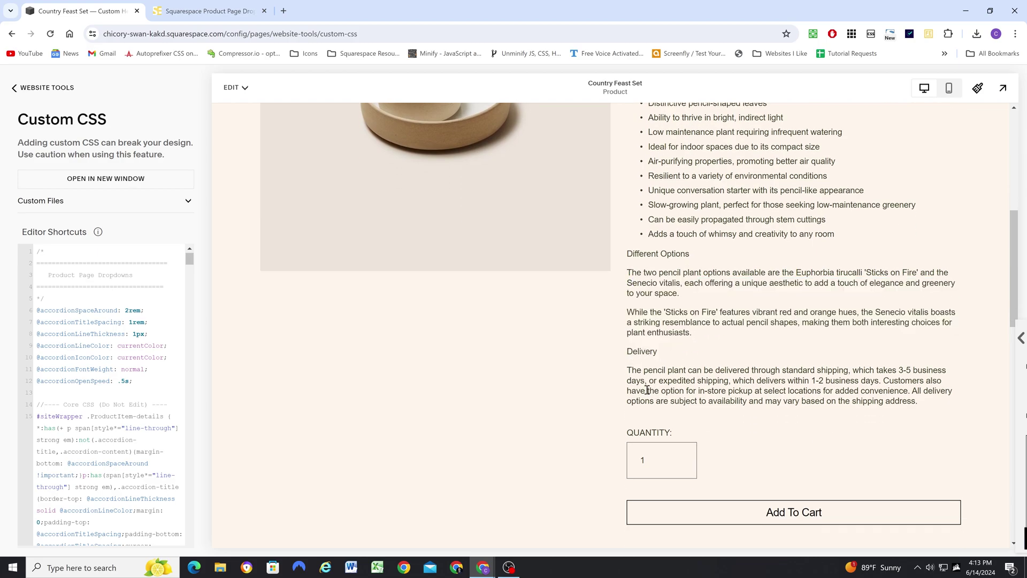
left_click_drag(627, 369, 699, 396)
left_click(732, 401)
scroll(699, 270, "up", 3)
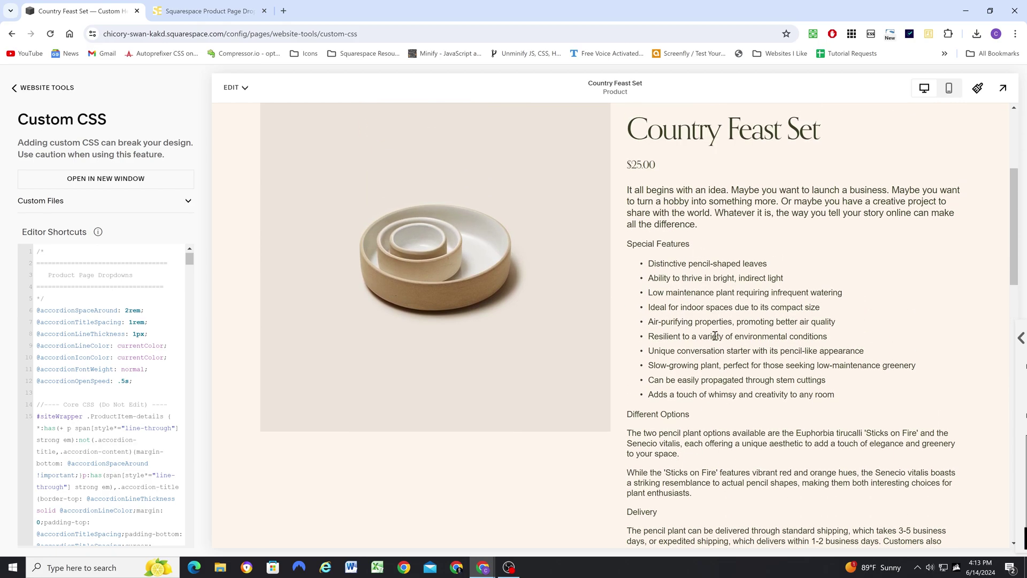
scroll(714, 336, "down", 2)
scroll(667, 235, "up", 1)
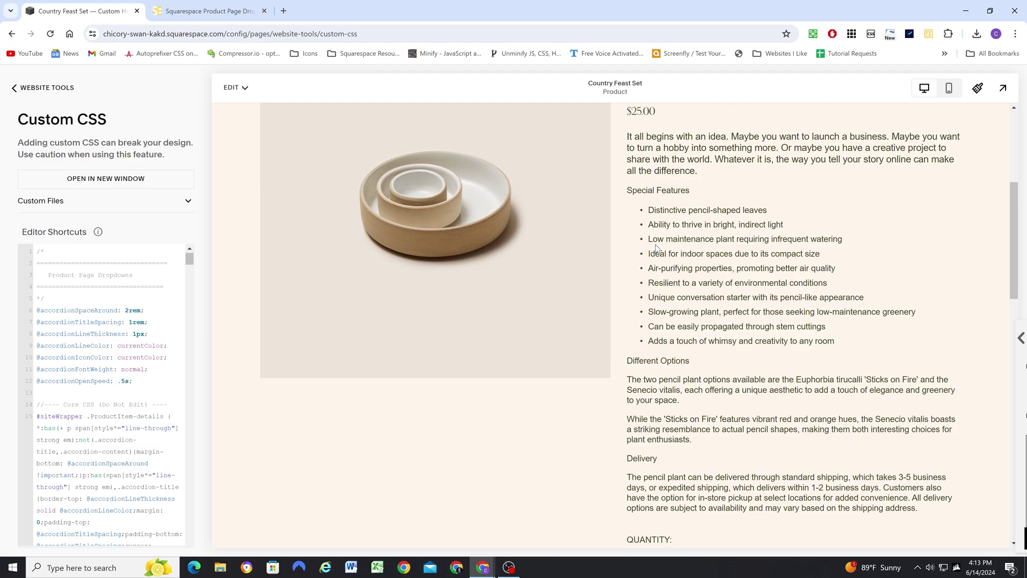
scroll(665, 251, "up", 1)
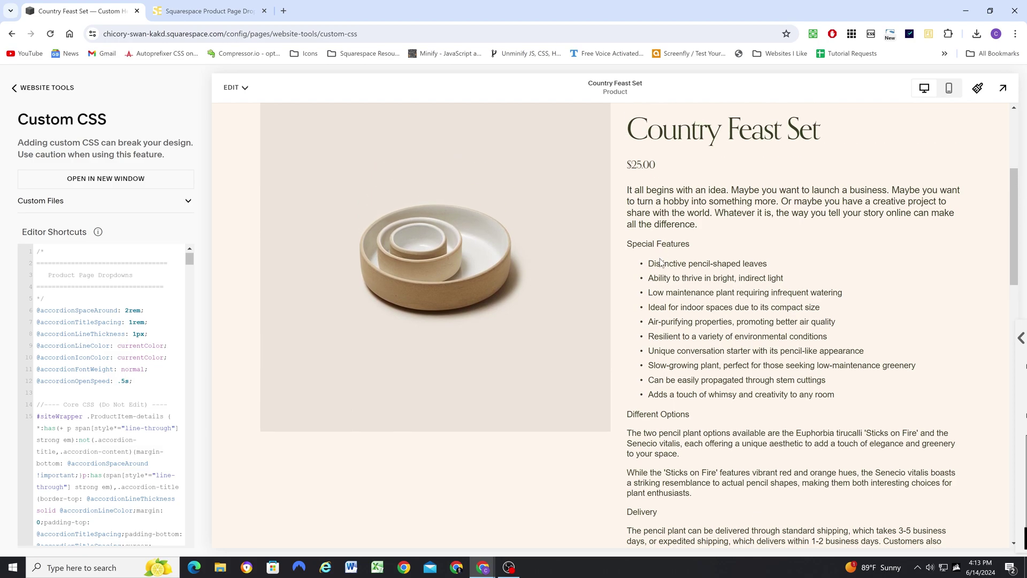
left_click(234, 87)
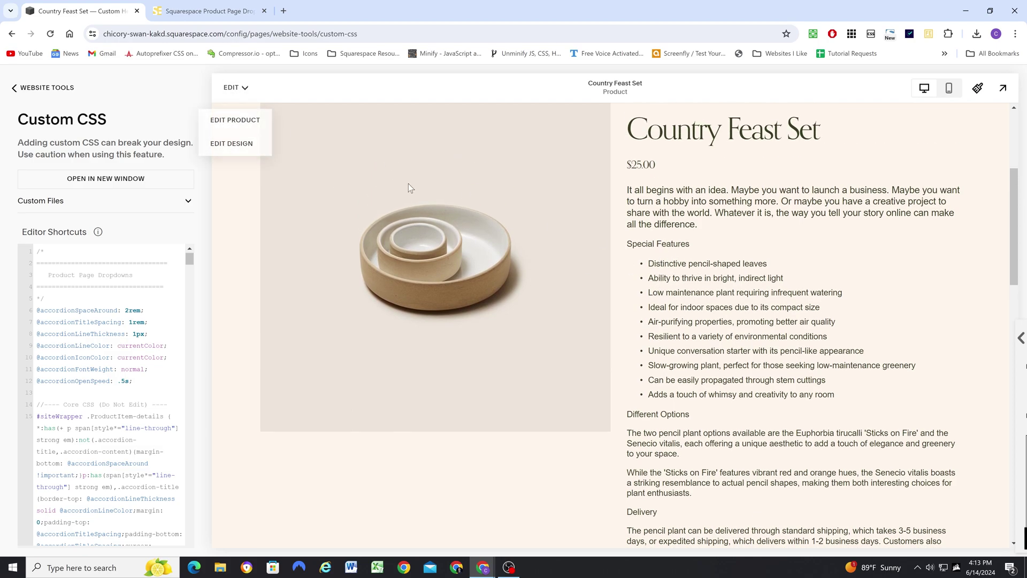
Step: Open the Country Feast Set product editor and start editing its description
left_click(234, 121)
left_click(354, 263)
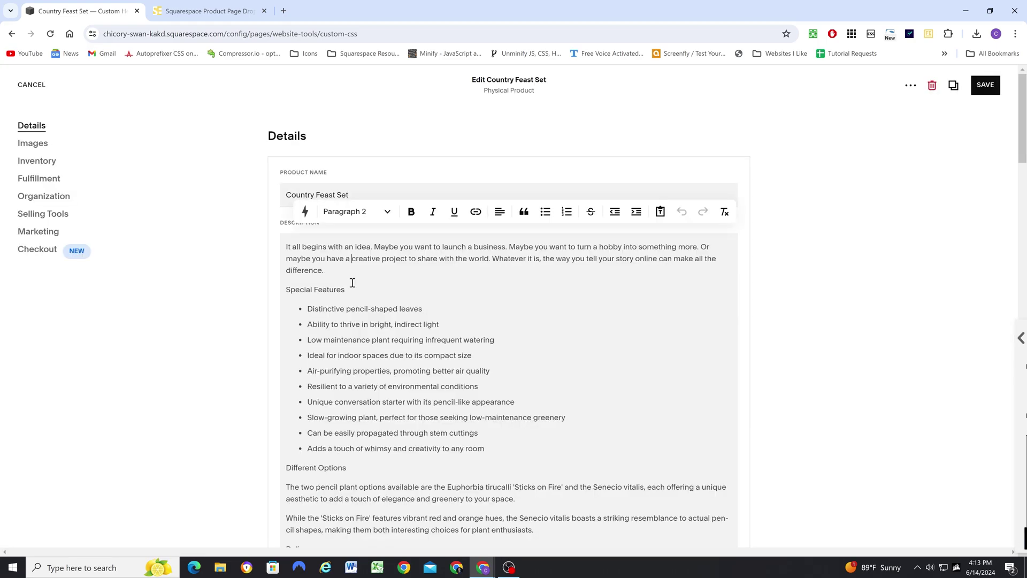
scroll(345, 273, "down", 1)
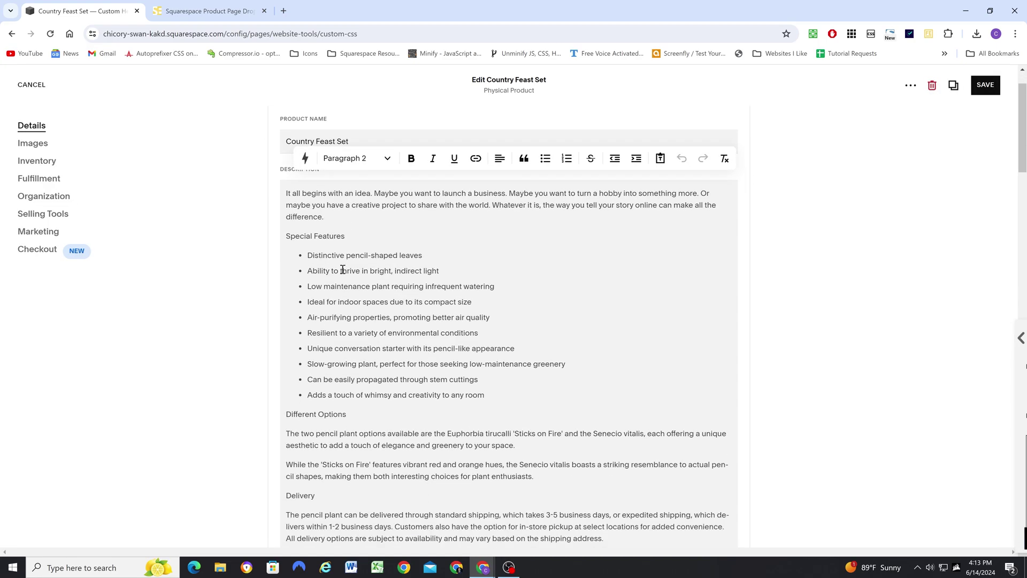
Step: Select the Special Features heading and check its text style, leaving it as Paragraph 3
left_click_drag(353, 238, 279, 237)
left_click(348, 238)
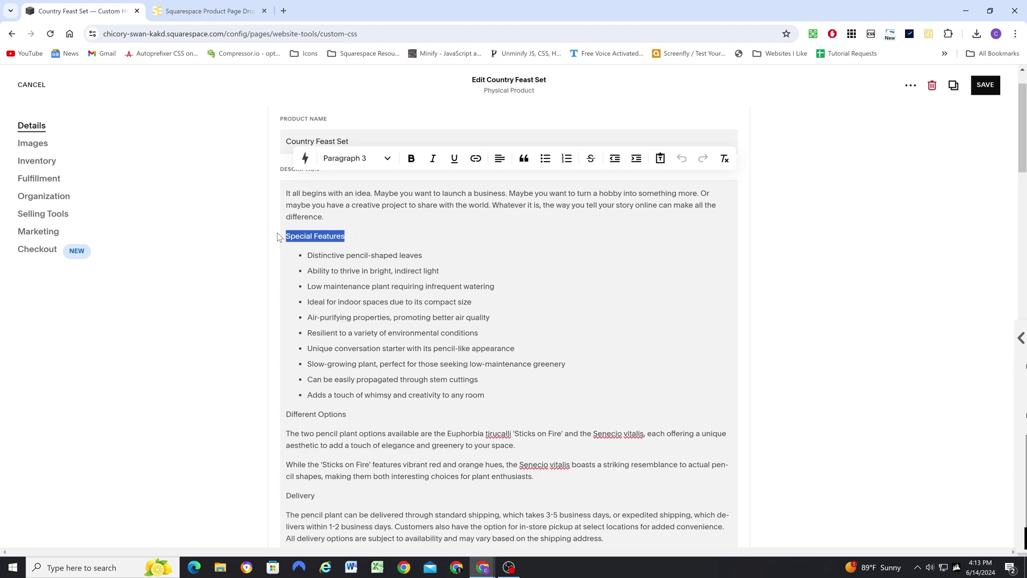
left_click(347, 237)
left_click_drag(347, 237, 285, 239)
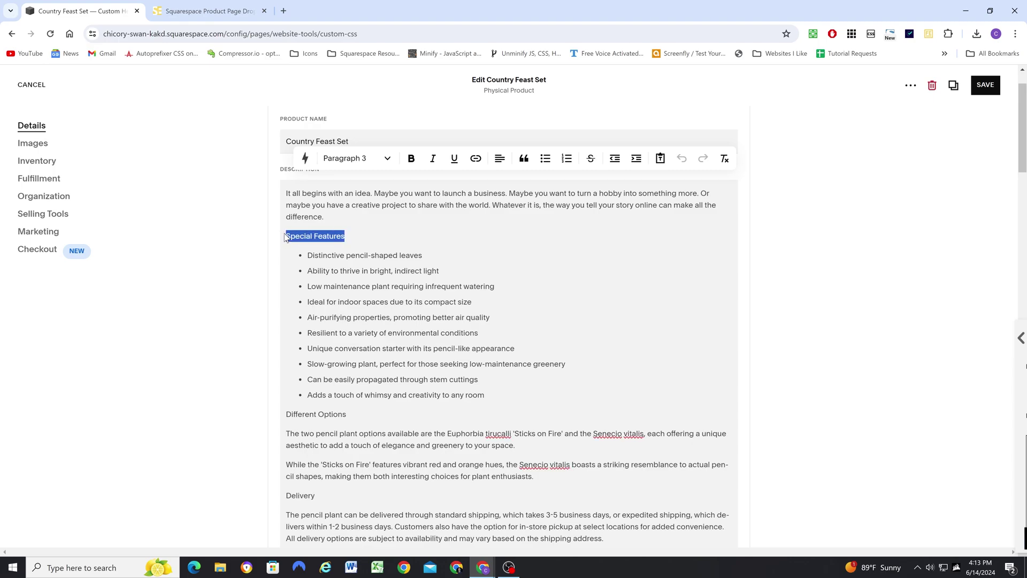
left_click(350, 159)
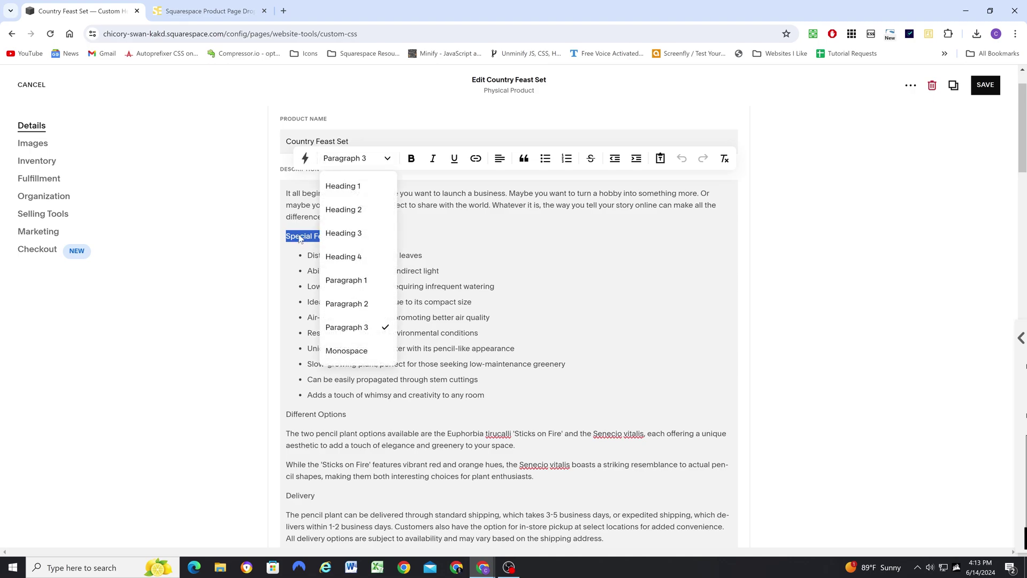
left_click(313, 246)
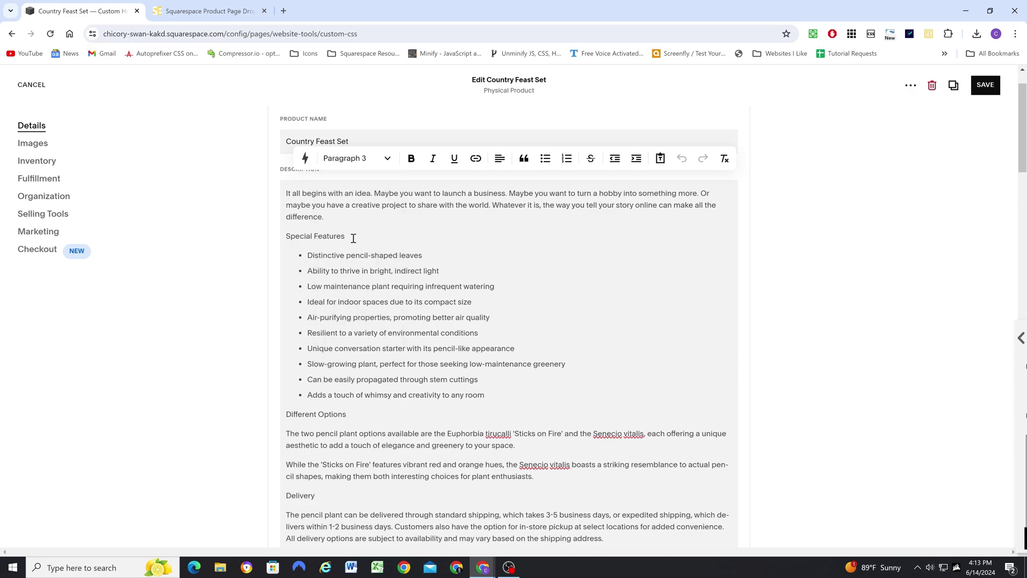
Step: Make the Special Features heading bold, italic and struck through
triple_click(353, 238)
left_click(344, 236)
left_click_drag(354, 237, 285, 237)
left_click(411, 158)
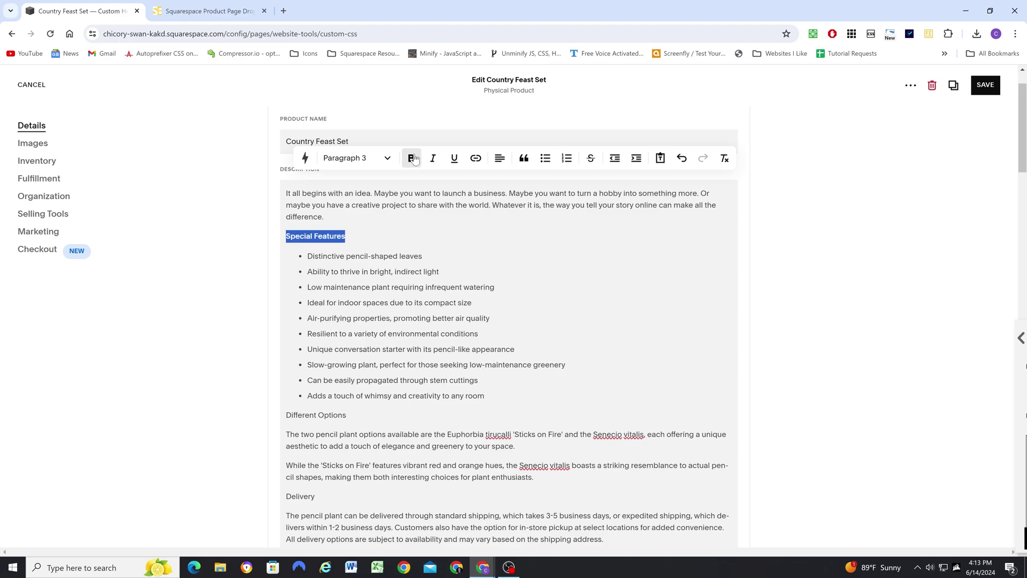
left_click(433, 158)
left_click(592, 159)
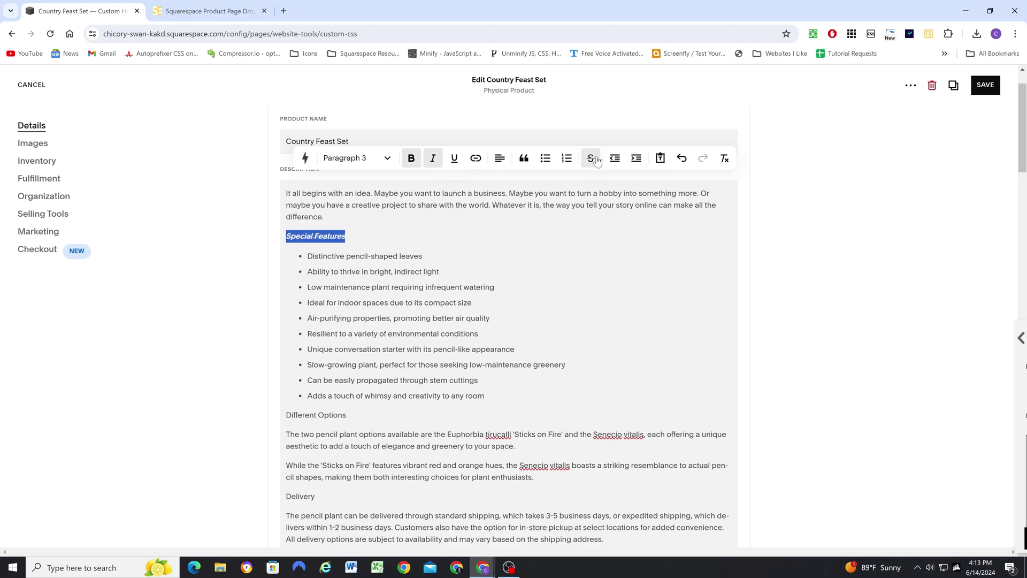
left_click(364, 238)
Step: Apply bold, italic and strikethrough to the Different Options and Delivery headings
scroll(349, 359, "down", 1)
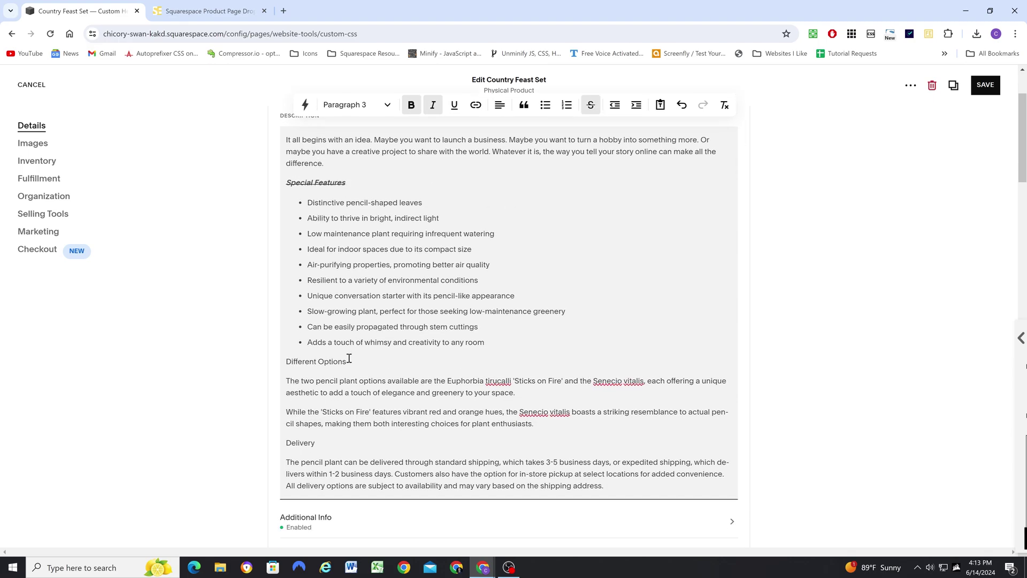
left_click_drag(349, 361, 285, 363)
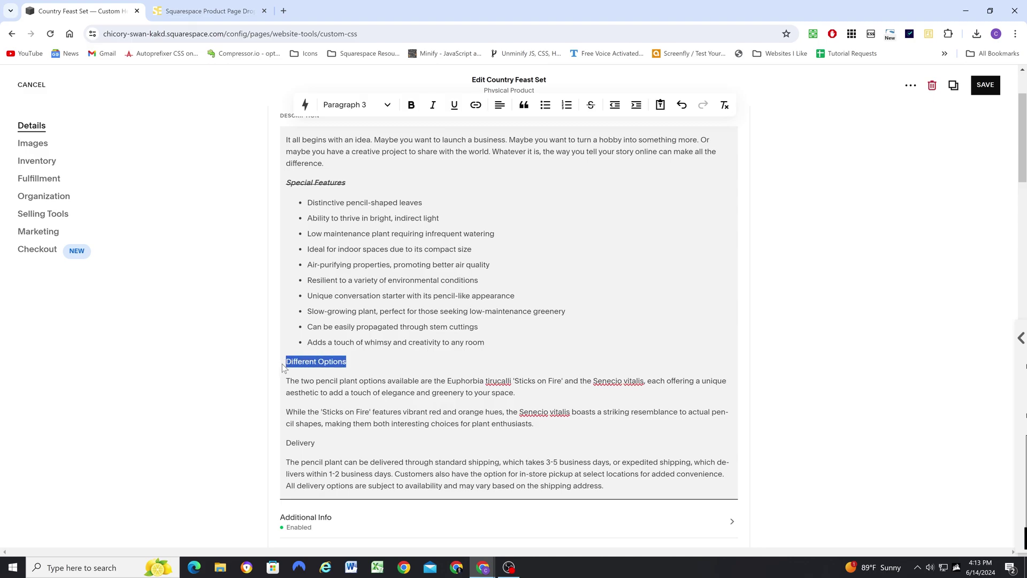
left_click(410, 106)
left_click(432, 106)
left_click(589, 105)
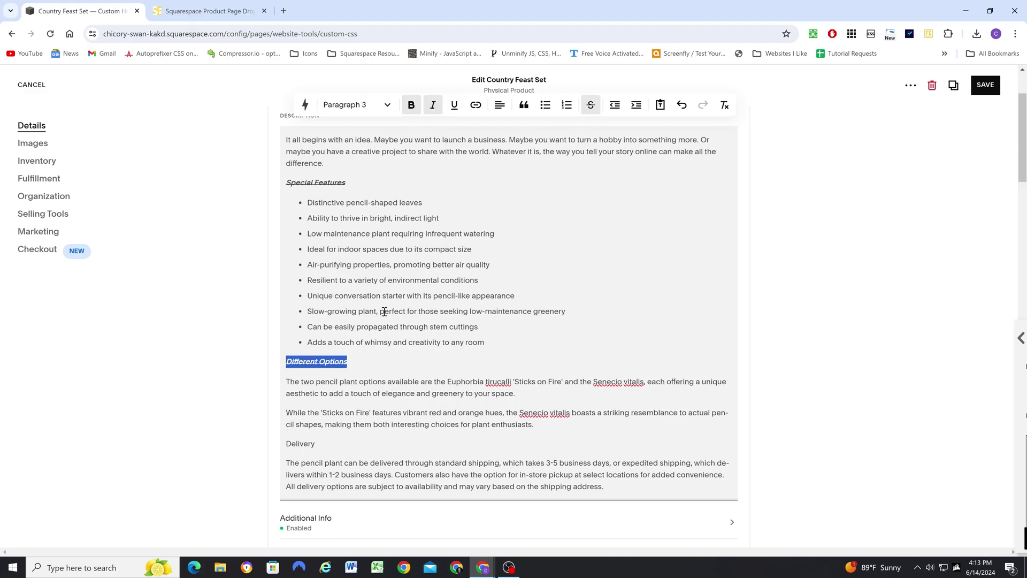
scroll(382, 313, "down", 1)
left_click_drag(323, 394, 286, 395)
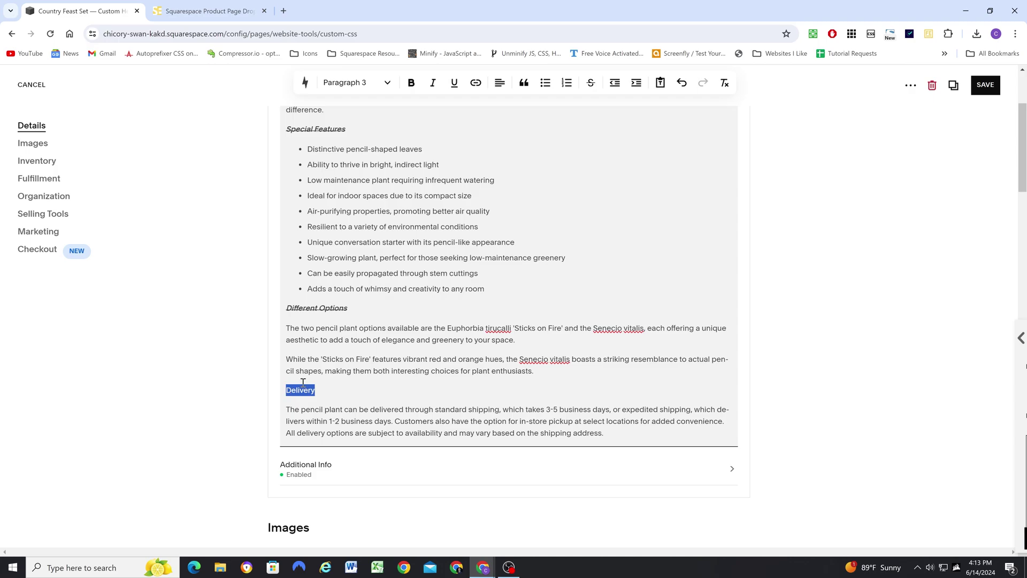
left_click(411, 82)
left_click(433, 83)
left_click(591, 83)
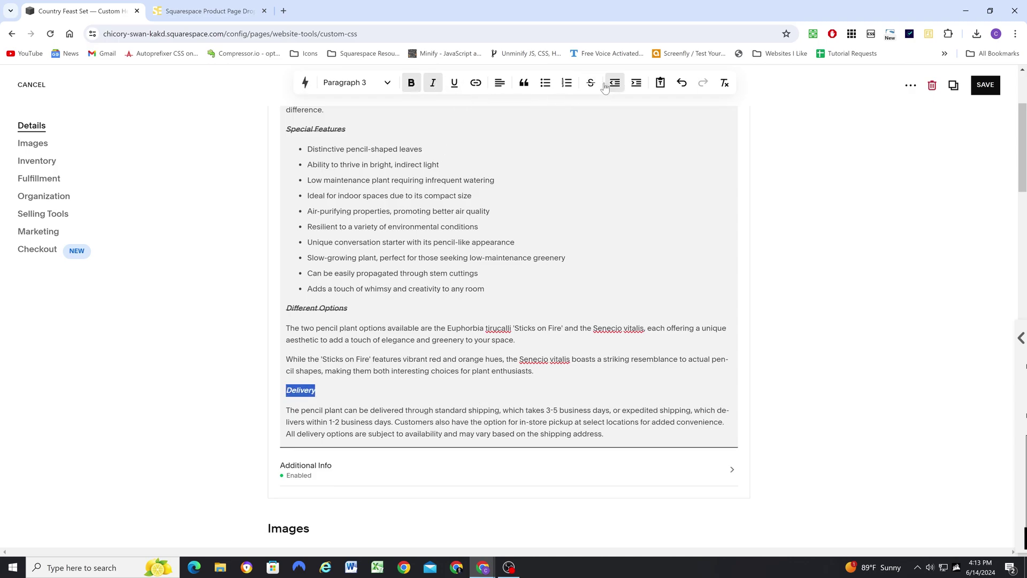
Step: Add an empty paragraph after the delivery text
scroll(449, 385, "down", 2)
left_click(629, 326)
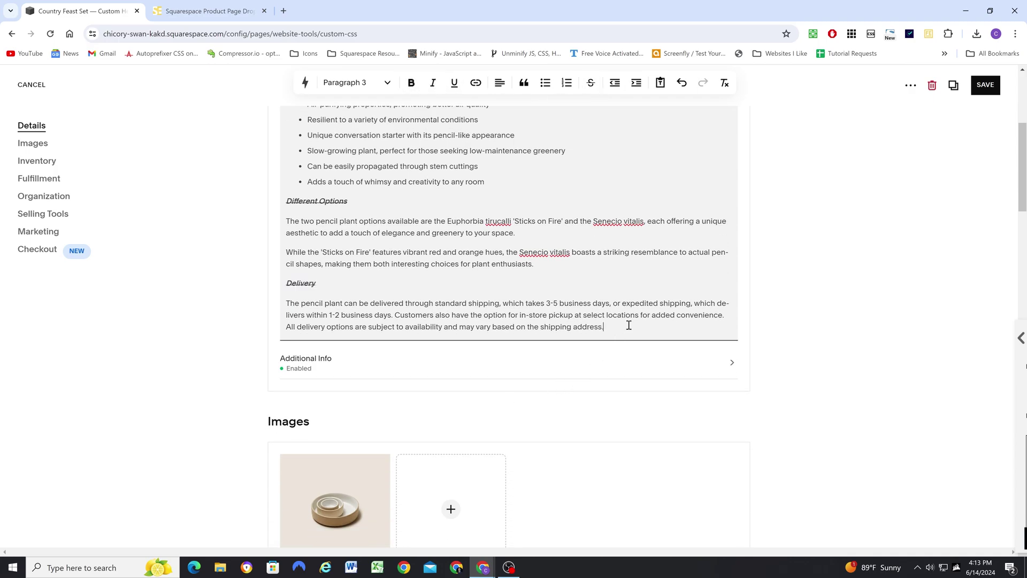
key("Return")
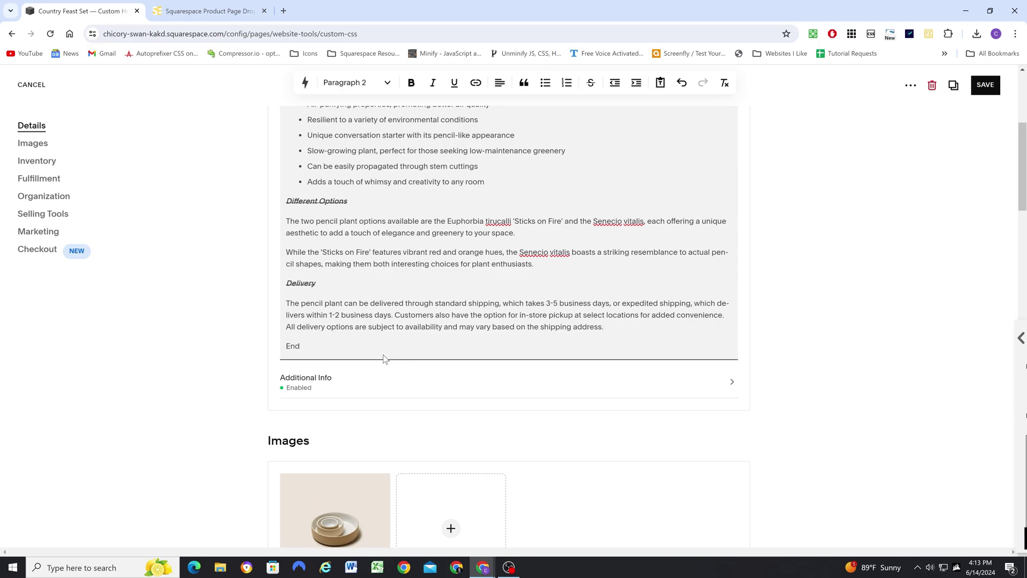
Step: Make the word End bold, italic and underlined
double_click(300, 347)
left_click(410, 82)
left_click(433, 82)
left_click(454, 82)
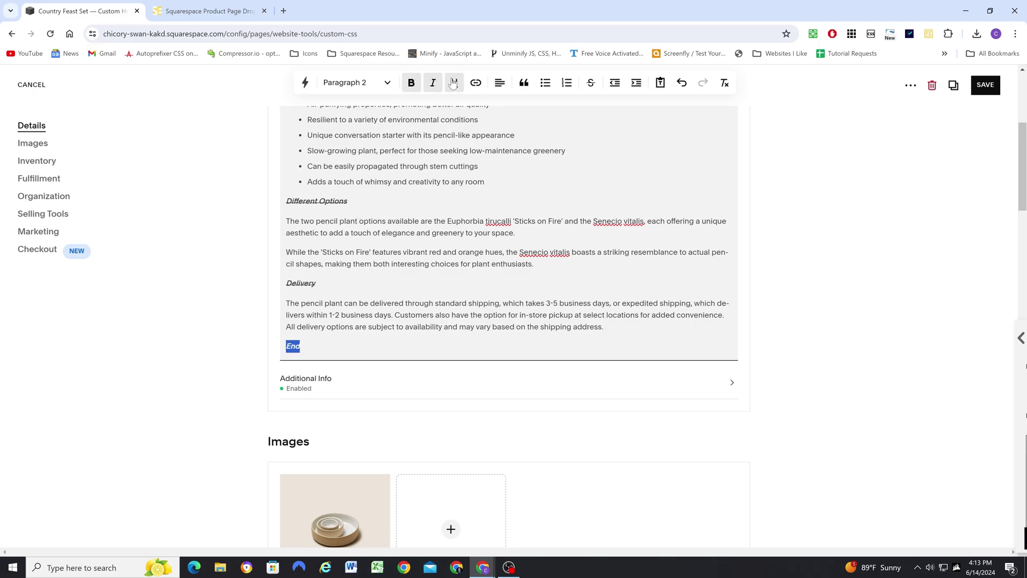
left_click(316, 348)
Step: Start a new line below End and strip bold, italic and underline from its text
scroll(313, 268, "up", 1)
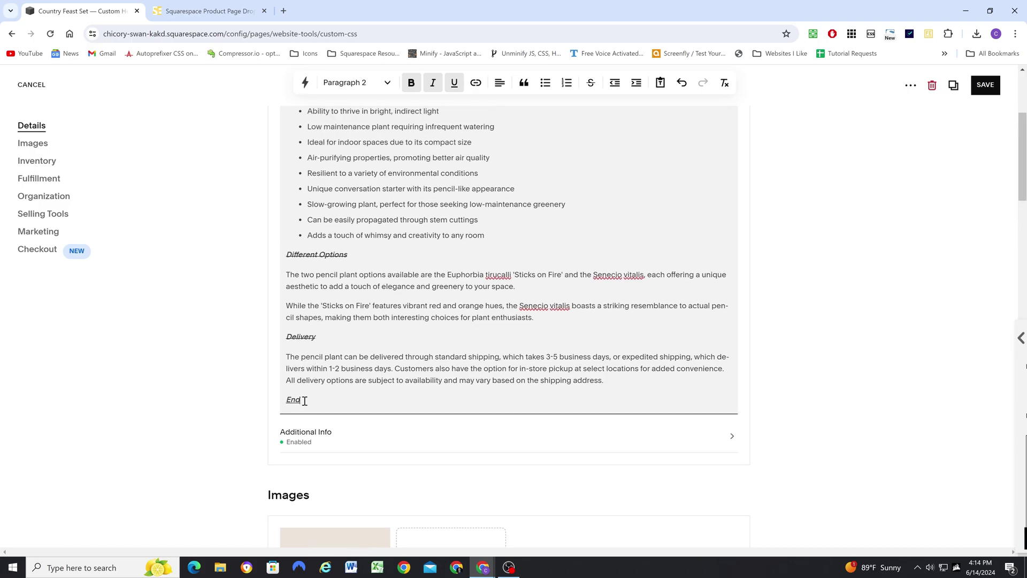
key("Return")
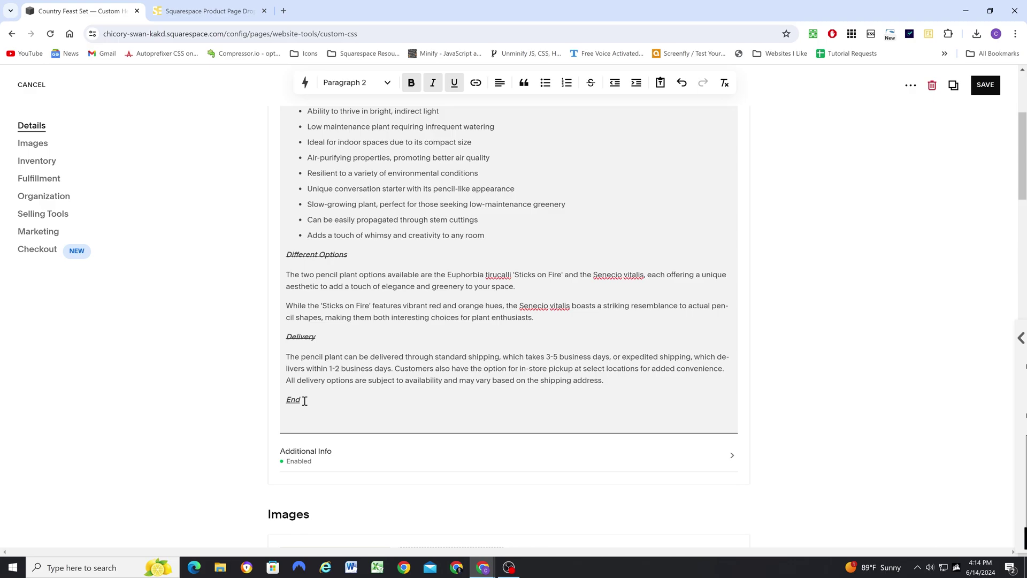
type("The")
left_click_drag(313, 423, 287, 422)
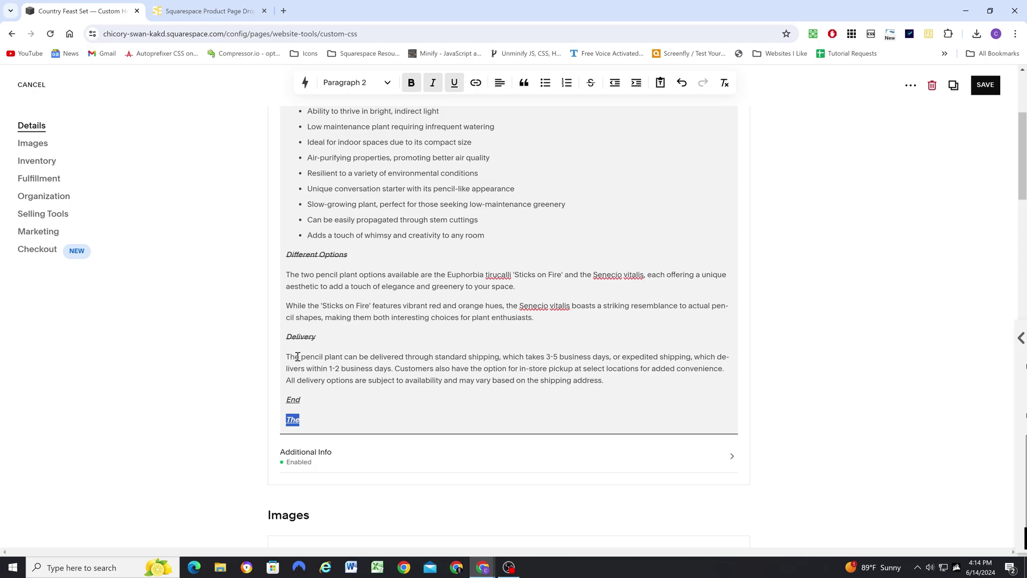
left_click(454, 83)
left_click(433, 83)
left_click(411, 82)
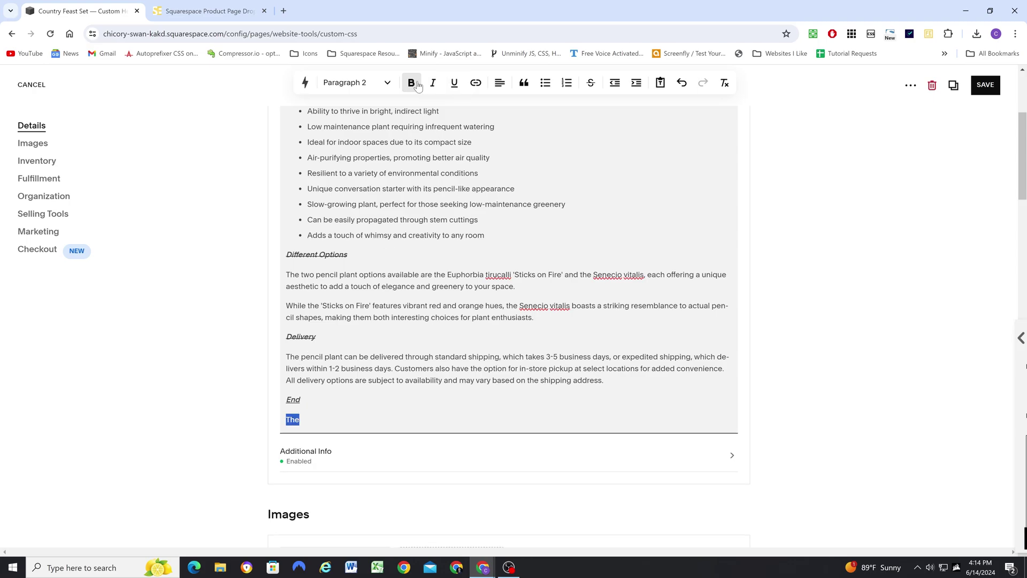
left_click(297, 419)
Step: Check End's formatting and finish the plain line 'This is more content'
double_click(293, 419)
left_click(290, 399)
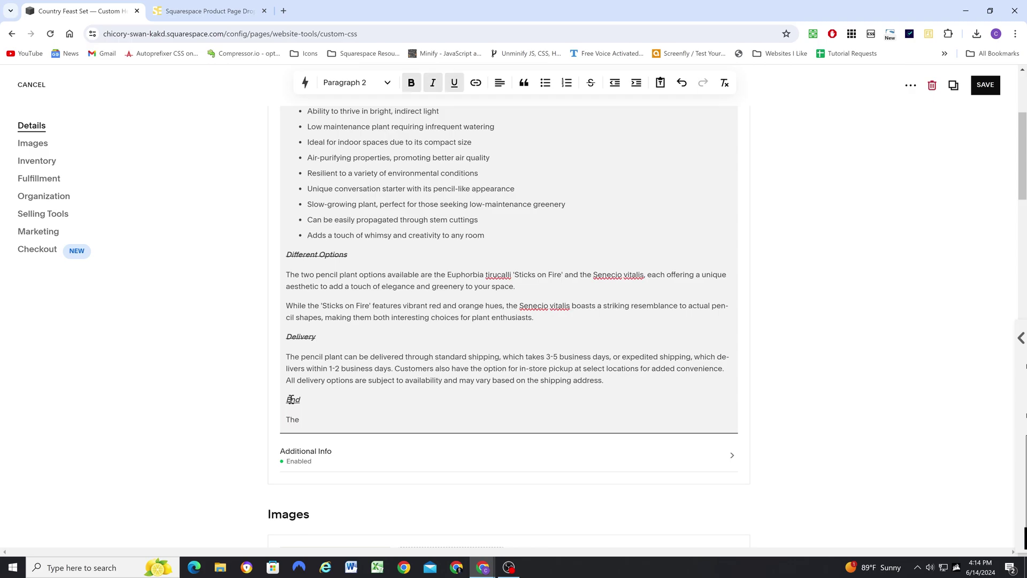
left_click_drag(306, 400, 282, 404)
left_click(304, 420)
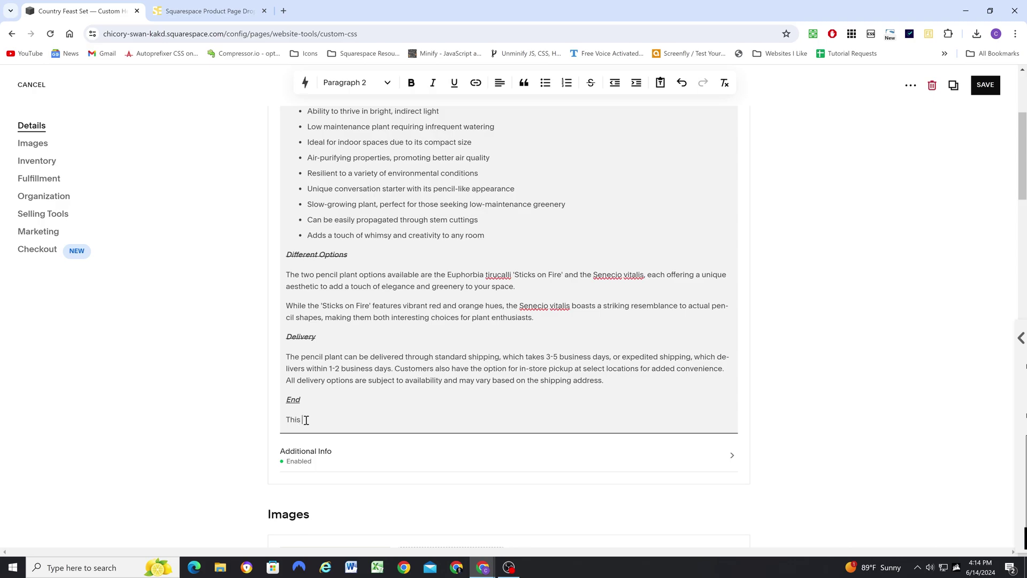
type("ore content")
left_click_drag(374, 417, 286, 421)
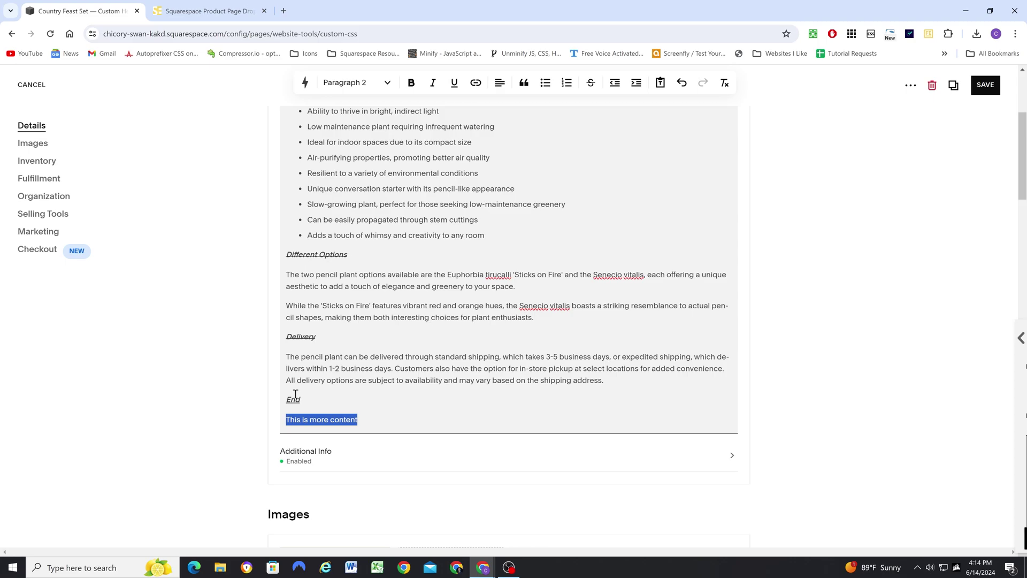
left_click(374, 420)
scroll(358, 369, "up", 1)
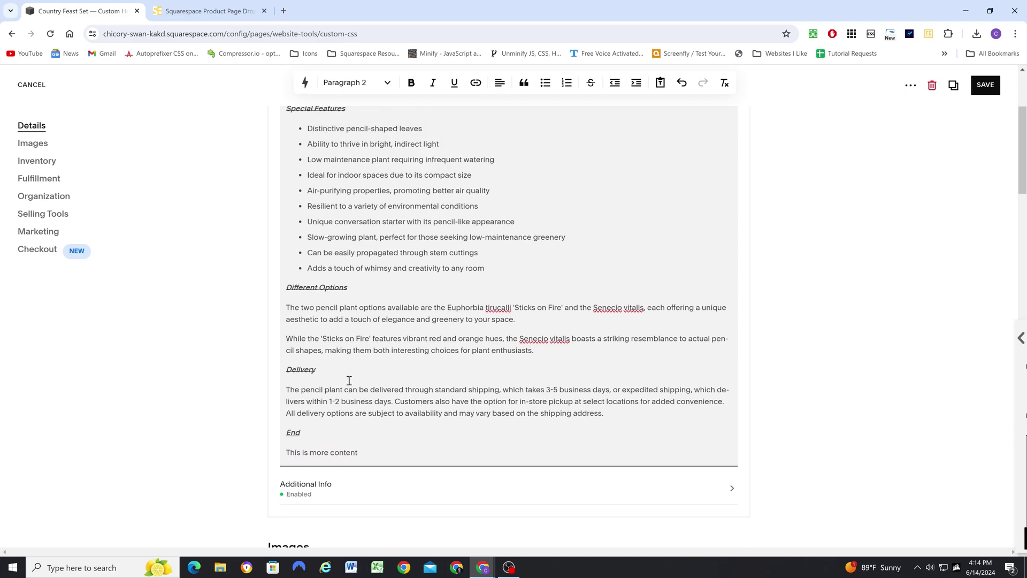
scroll(353, 300, "up", 2)
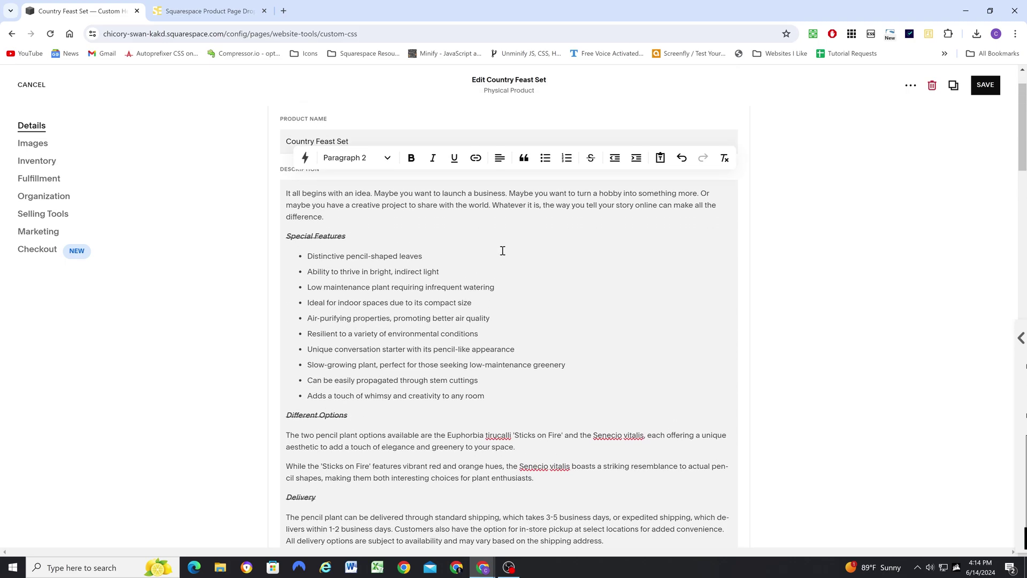
left_click(986, 86)
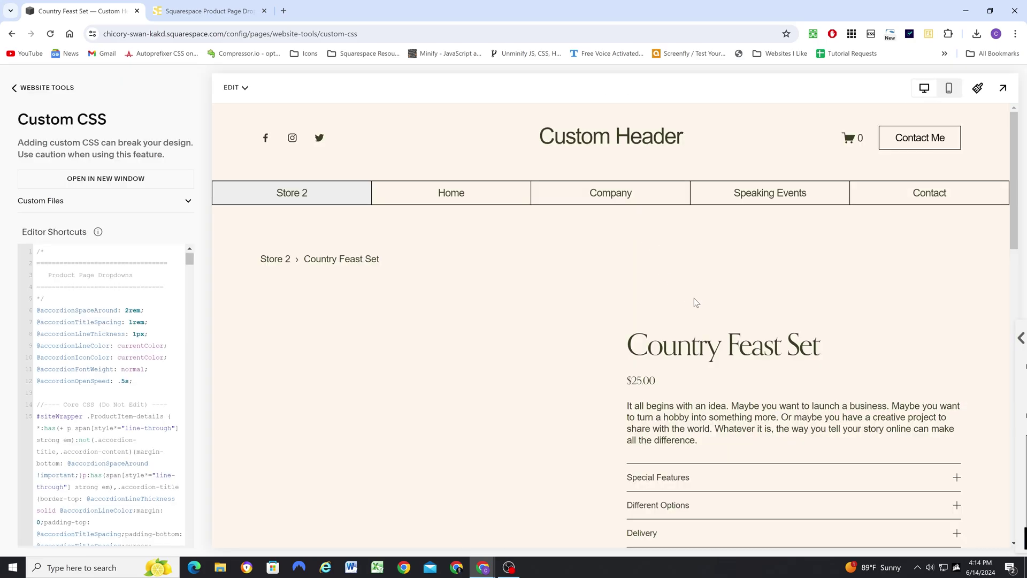
scroll(701, 279, "down", 2)
left_click(704, 262)
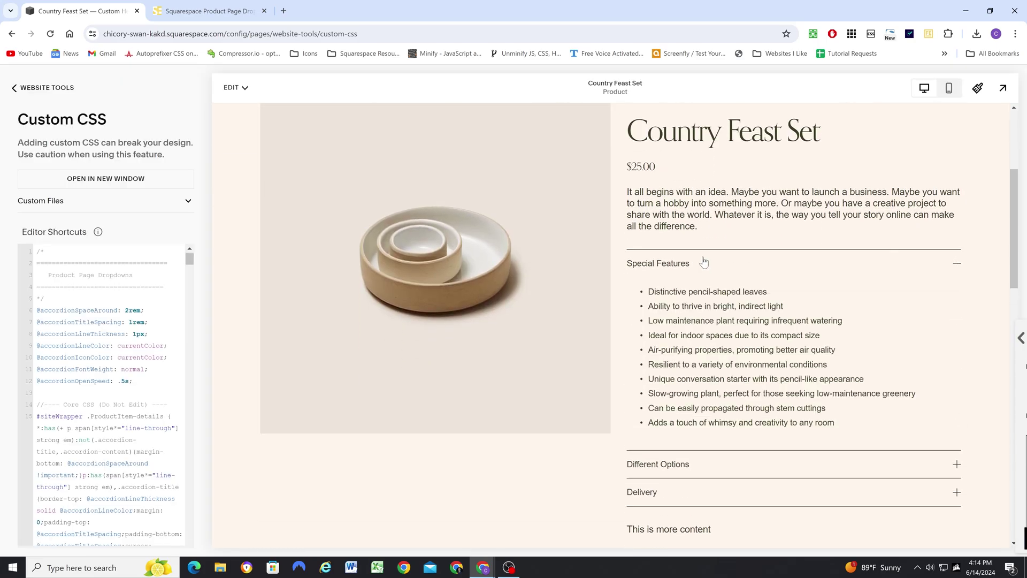
left_click(704, 262)
left_click(693, 293)
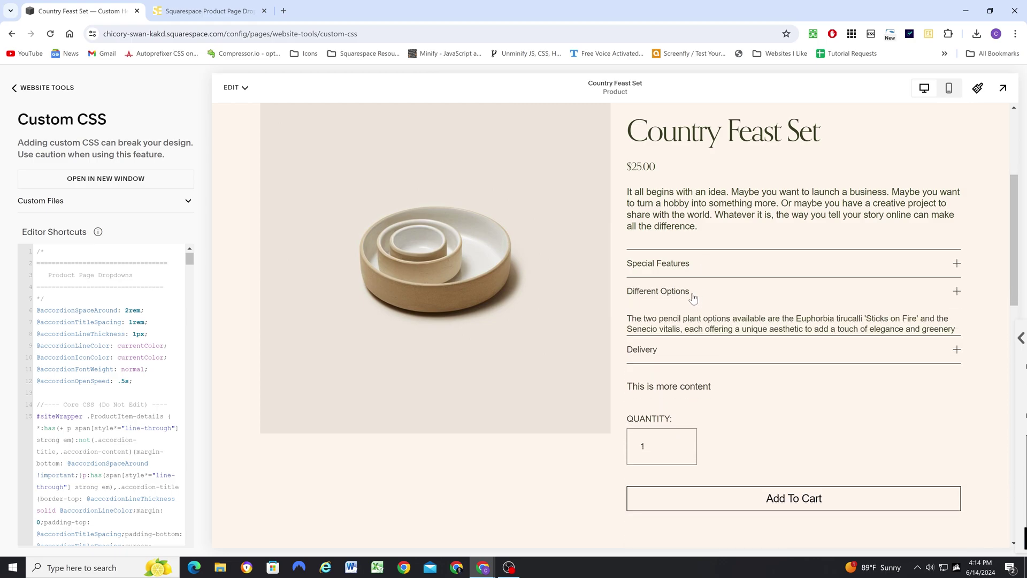
left_click(693, 295)
left_click(689, 321)
left_click(685, 325)
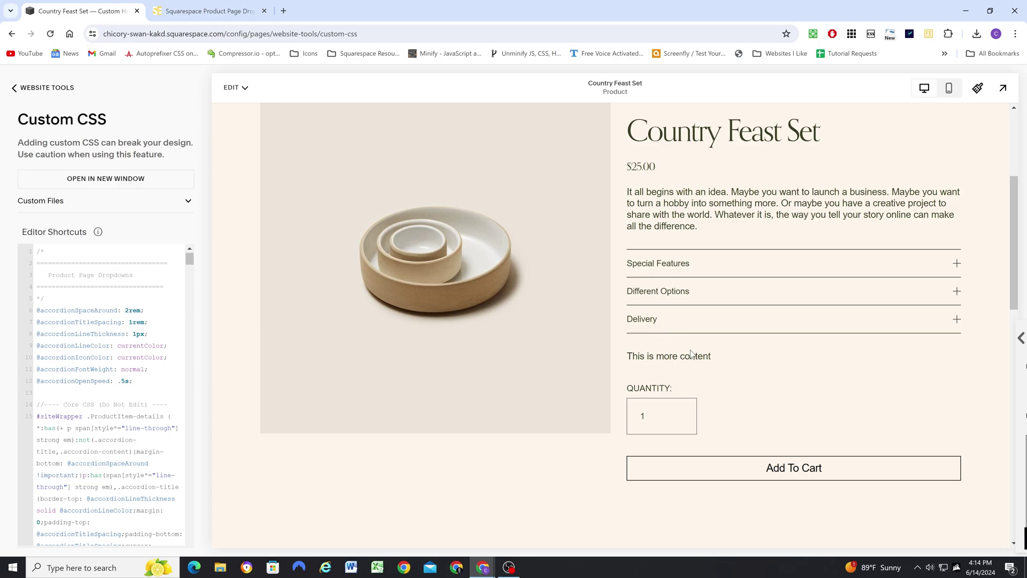
left_click_drag(724, 358, 629, 359)
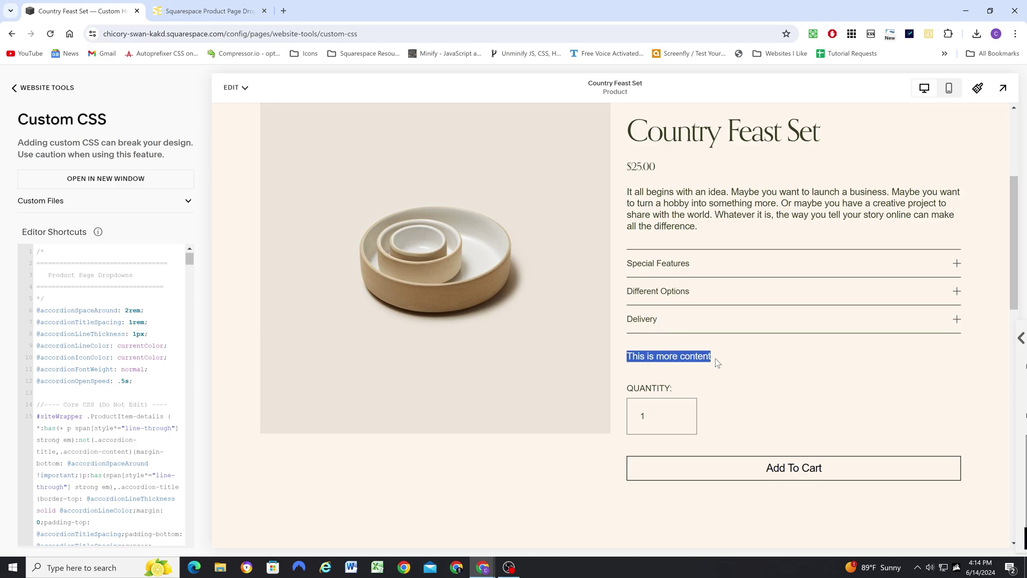
left_click(650, 345)
left_click_drag(729, 361, 626, 357)
left_click(628, 357)
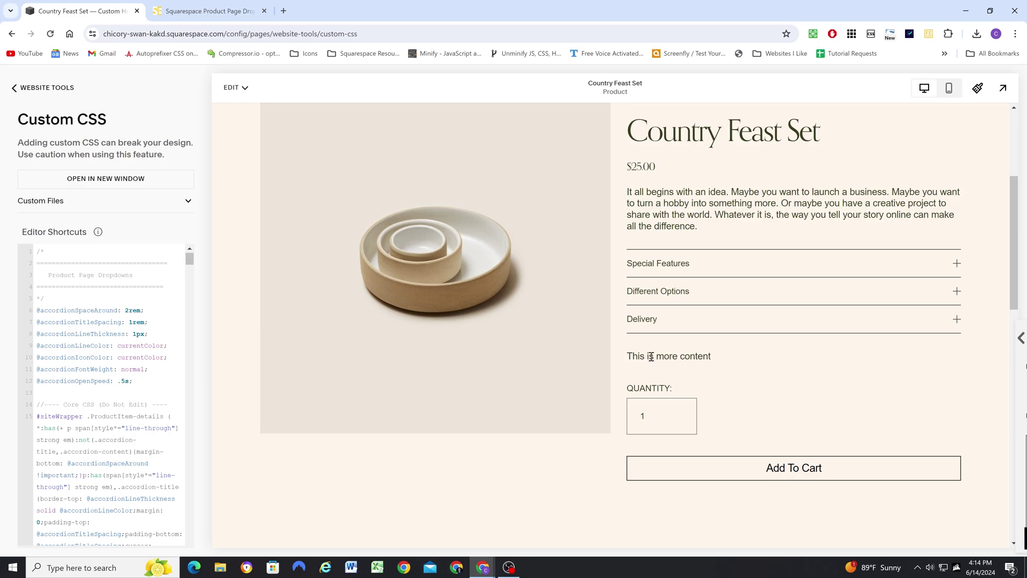
left_click_drag(723, 356, 626, 357)
left_click(727, 358)
scroll(722, 358, "up", 1)
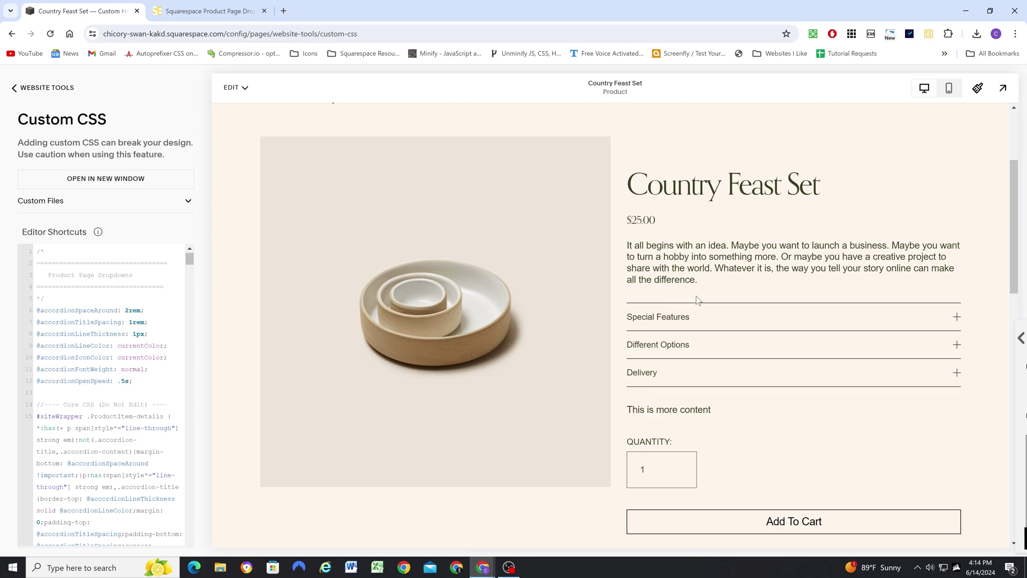
scroll(695, 289, "up", 1)
key("Tab")
key("Tab")
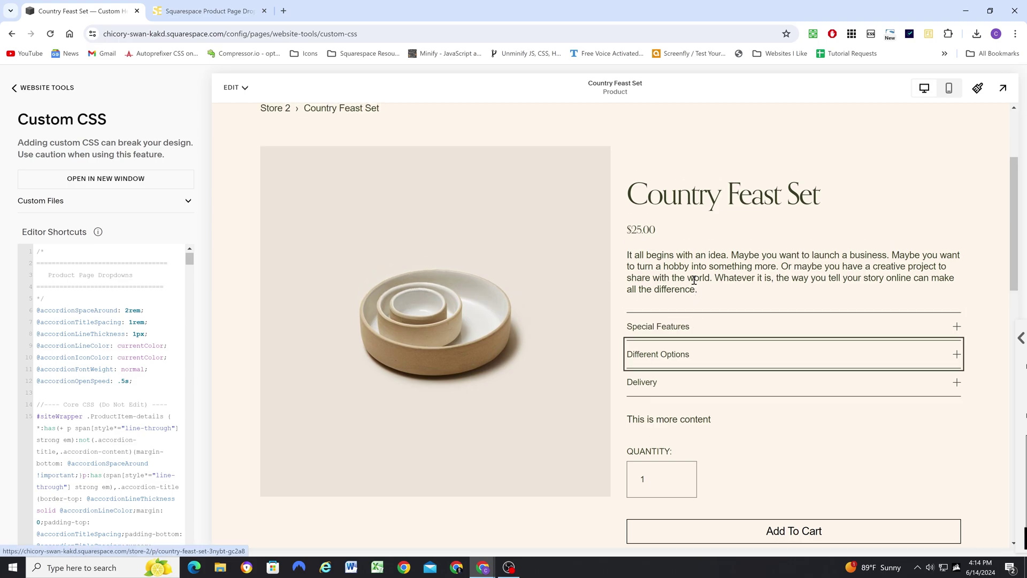
key("Return")
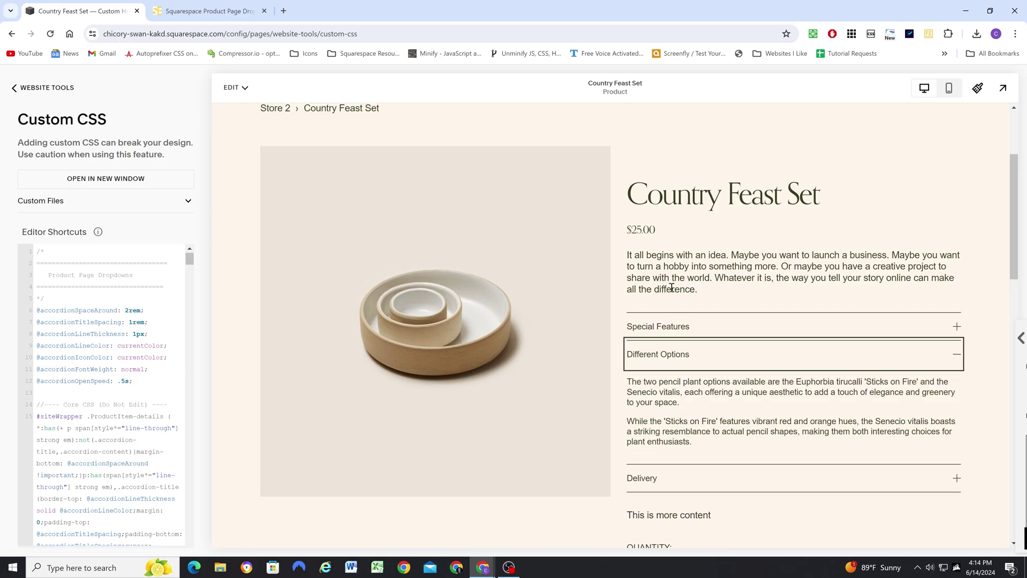
left_click(691, 357)
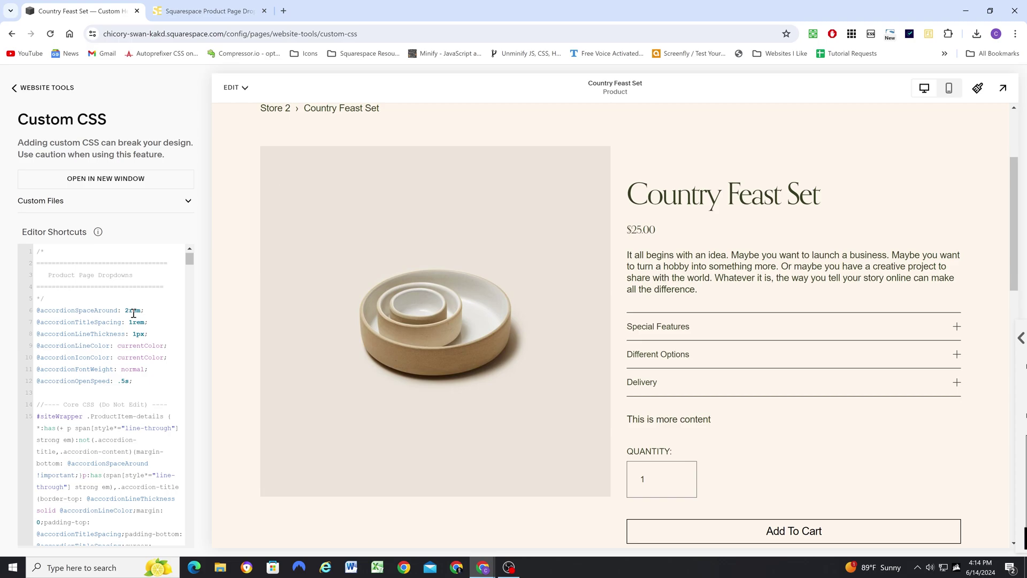
Step: Set accordion spacing to 3rem, line thickness 2px, line colour red and icon colour gray
type("3")
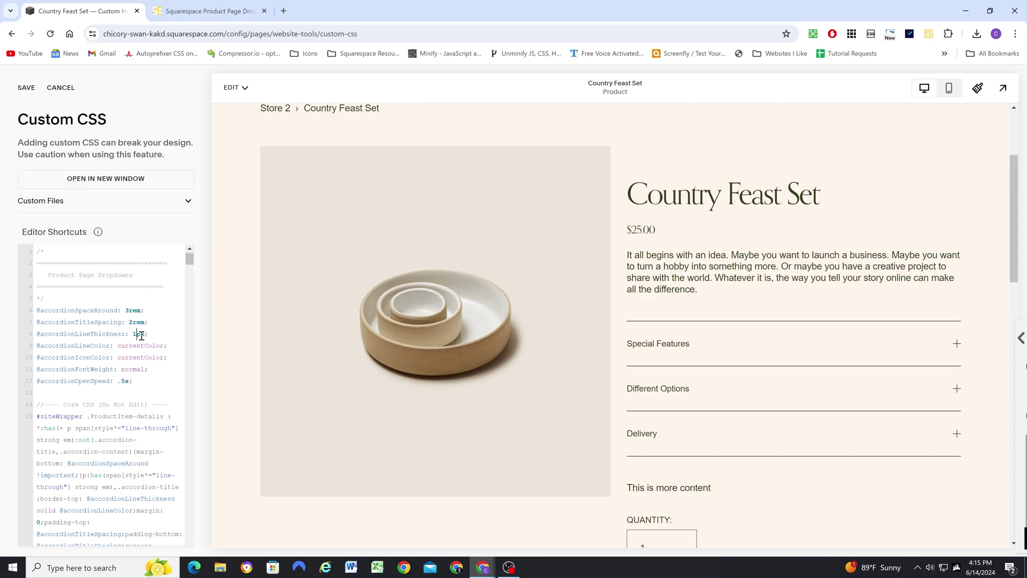
double_click(140, 334)
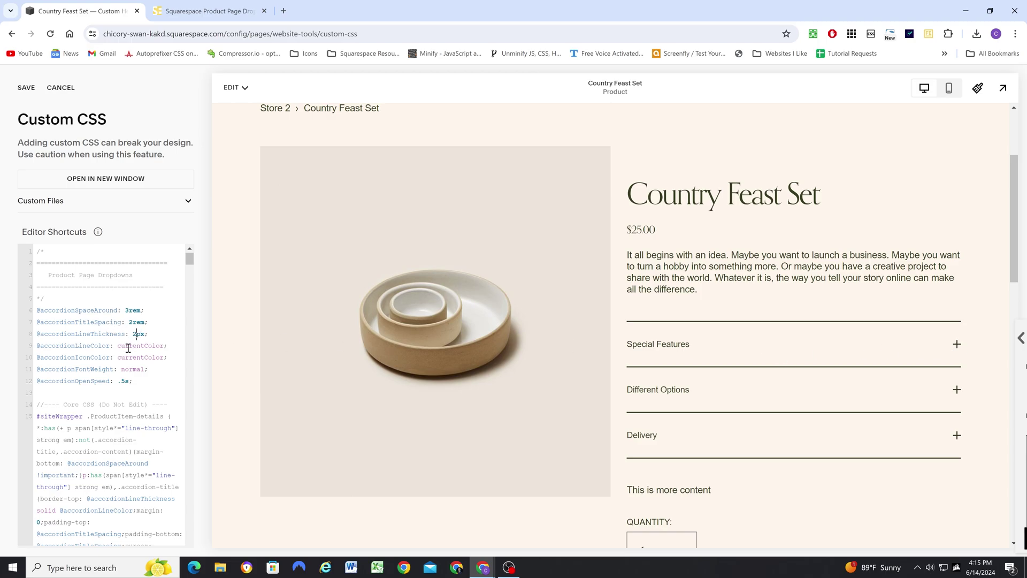
left_click_drag(164, 345, 120, 347)
left_click_drag(164, 346, 119, 348)
type("red")
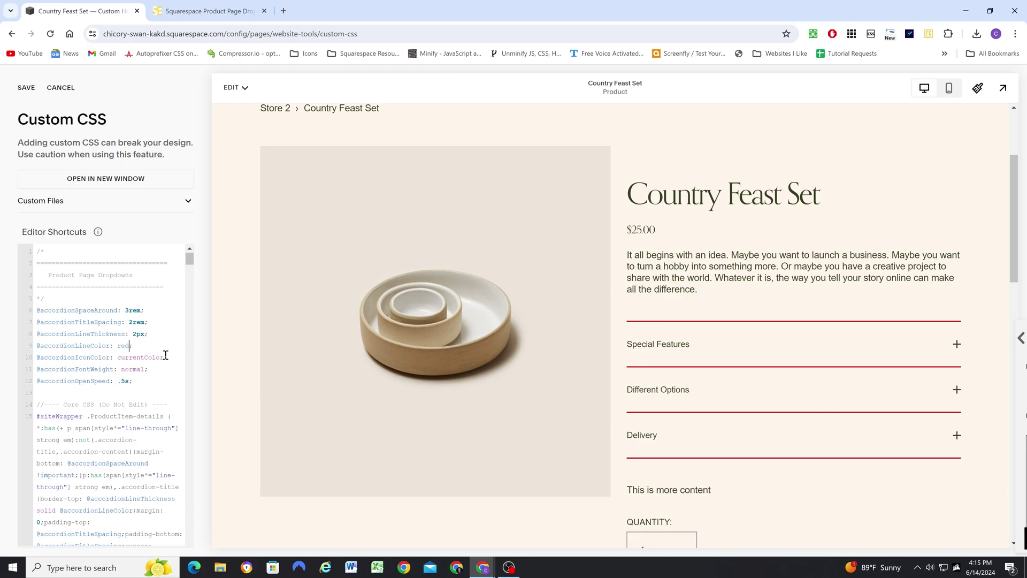
left_click_drag(165, 357, 117, 358)
type("gray")
Step: Revert line and icon colours to currentColor, try font weight bold, then restore normal
scroll(959, 444, "down", 1)
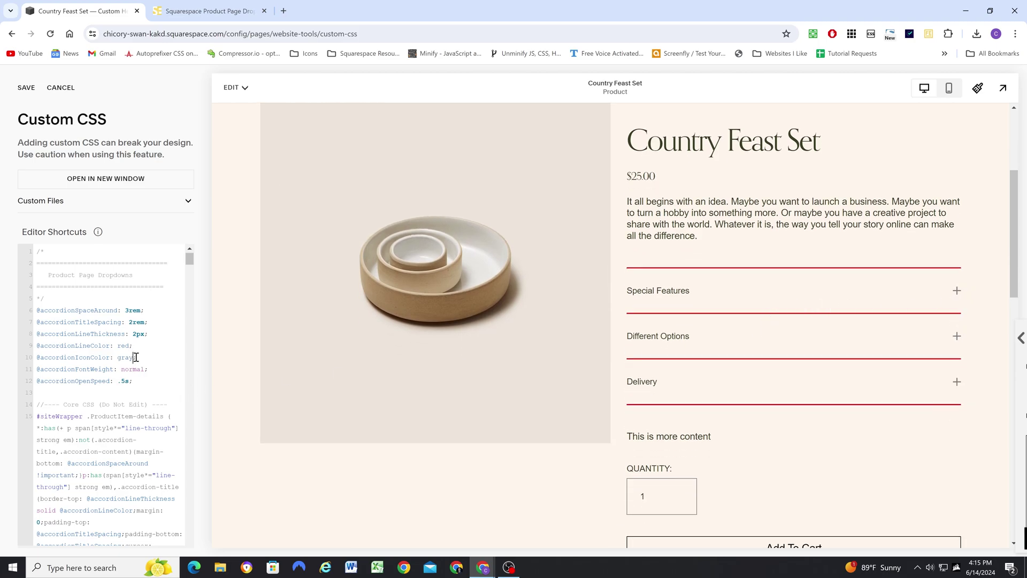
key("ctrl+z")
key("ctrl+z")
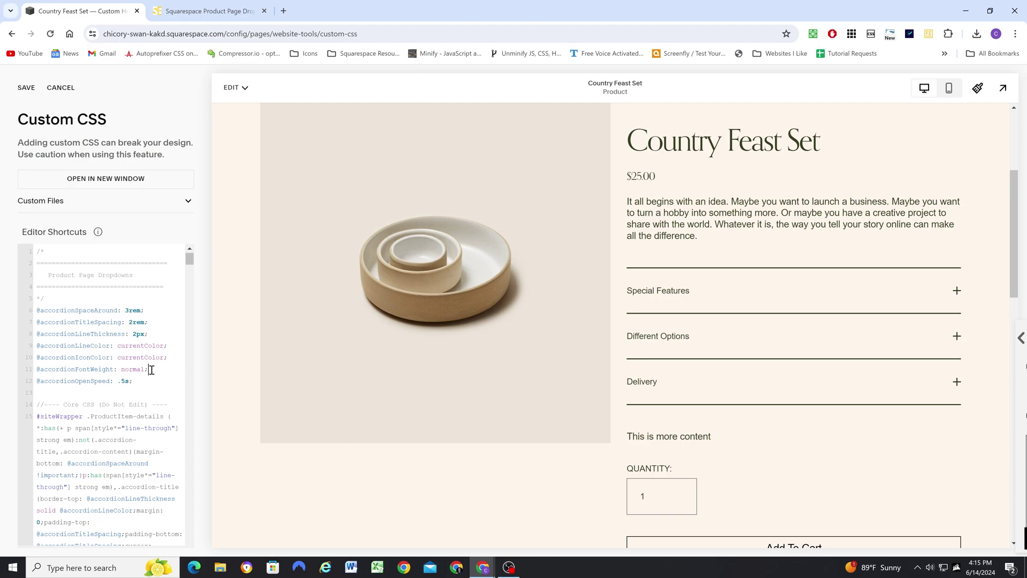
left_click_drag(144, 369, 122, 369)
type("bold")
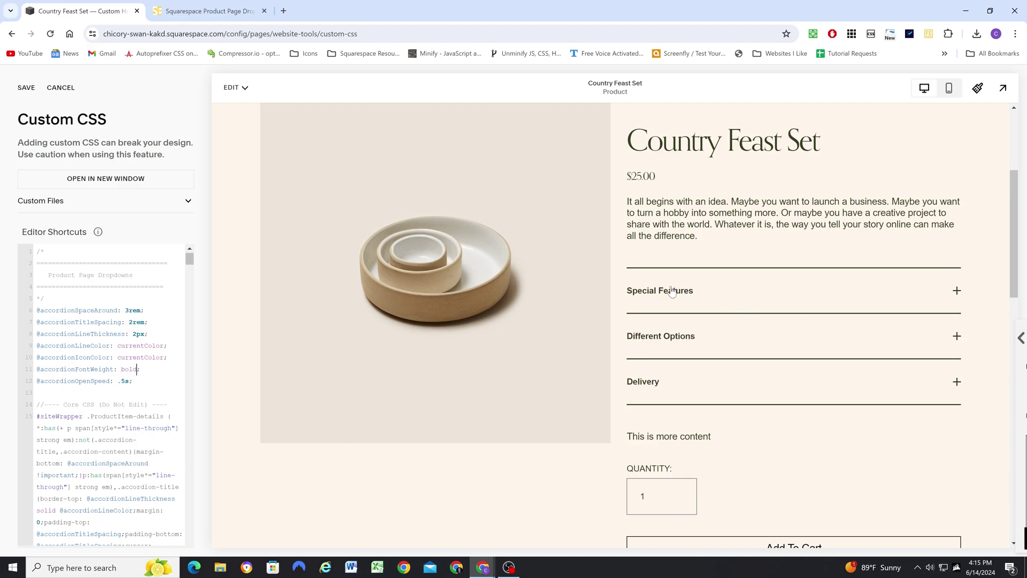
key("BackSpace")
key("BackSpace")
type("rmal")
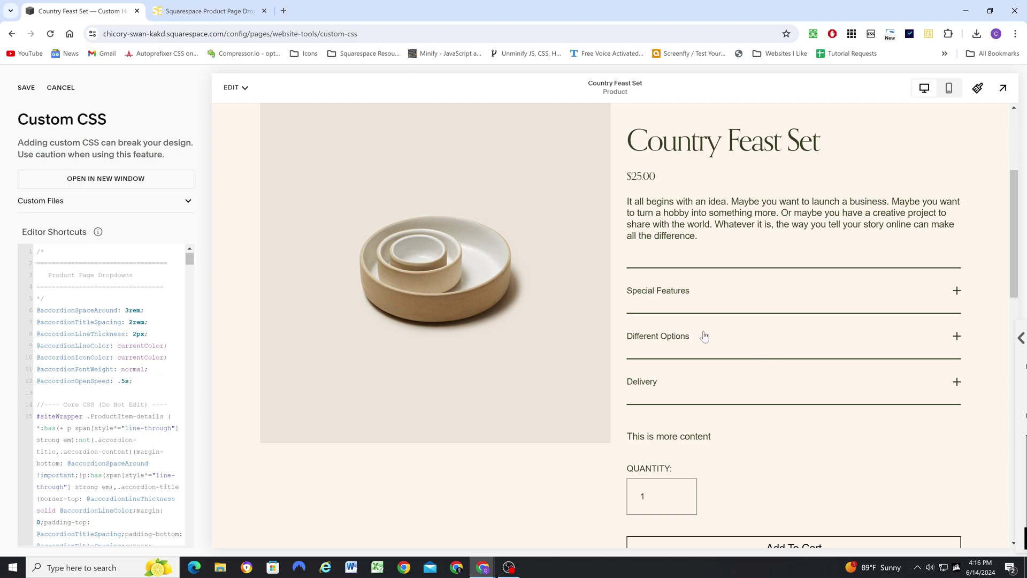
left_click(695, 296)
left_click(678, 298)
left_click_drag(126, 379, 122, 377)
left_click(718, 288)
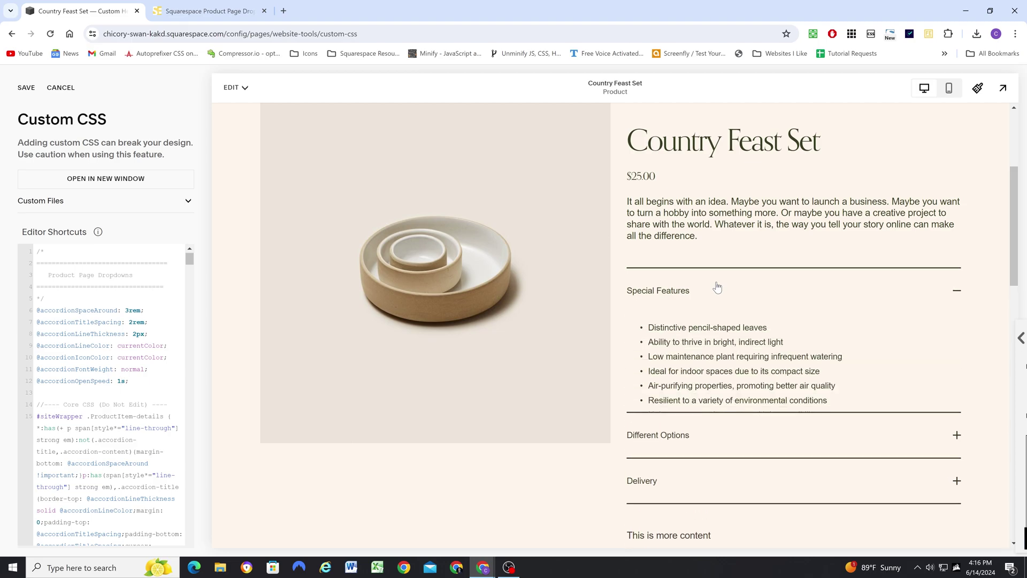
left_click(718, 288)
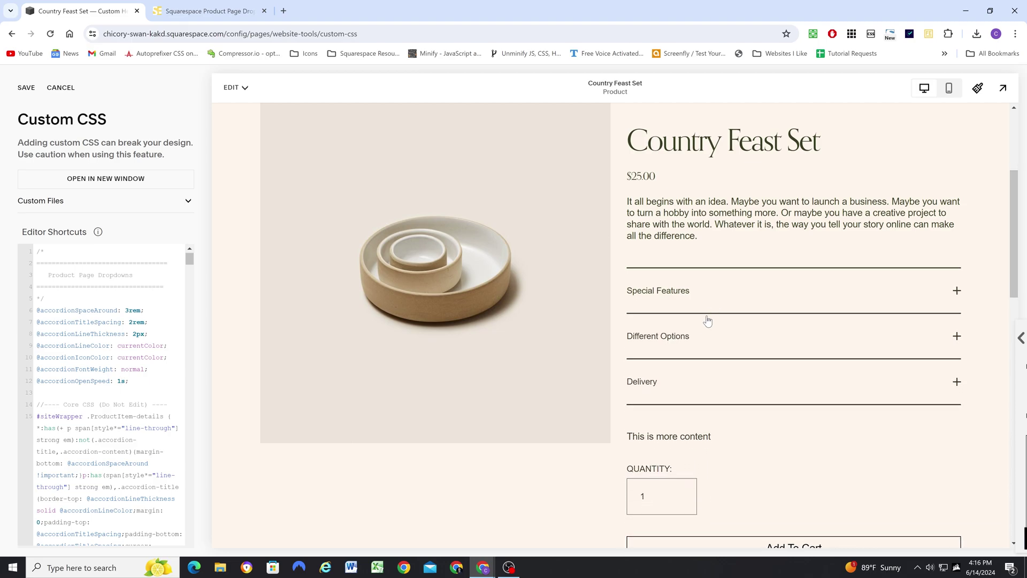
left_click(694, 337)
left_click(693, 337)
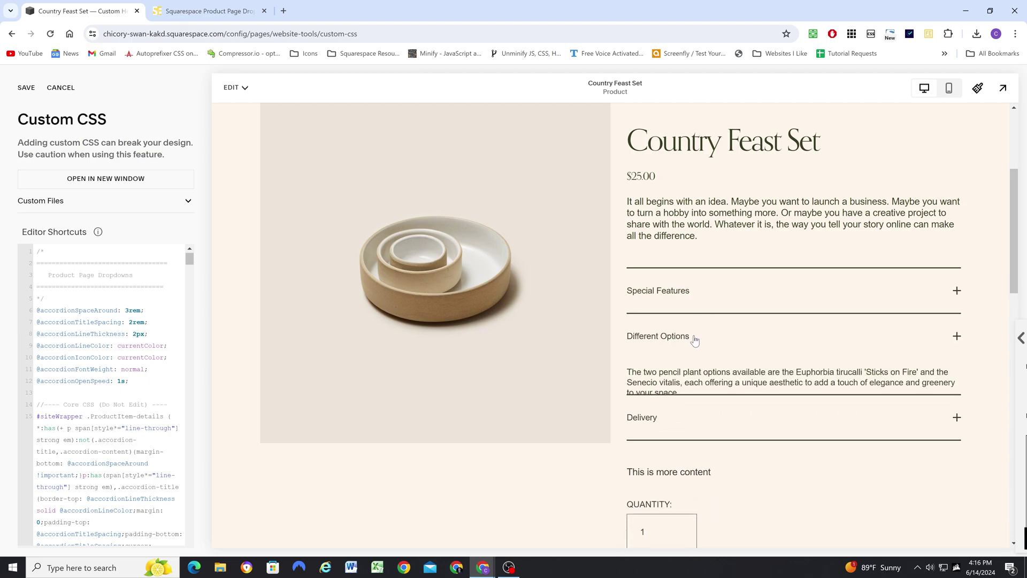
double_click(122, 380)
key("BackSpace")
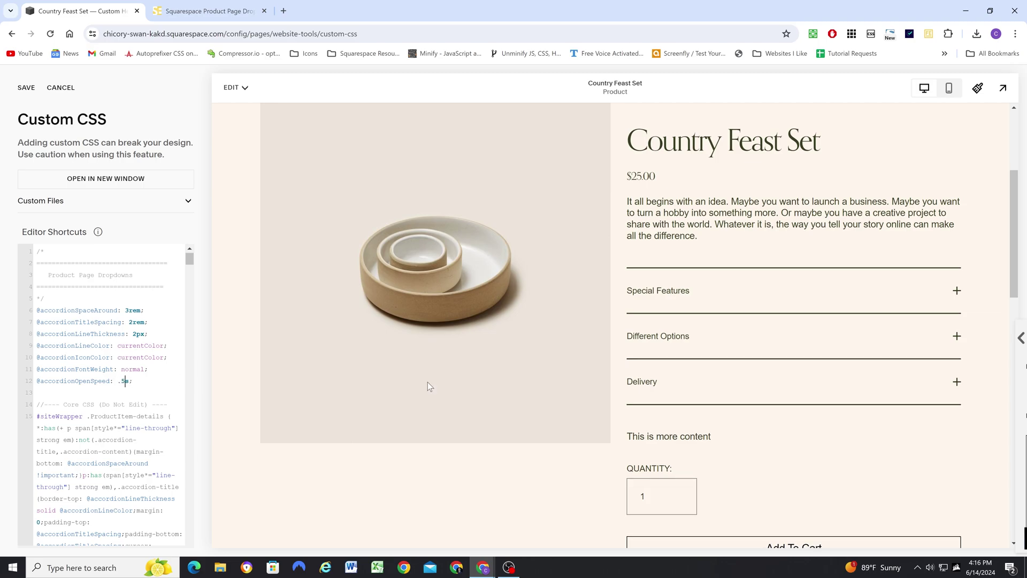
left_click(695, 294)
left_click(695, 293)
scroll(678, 370, "up", 1)
Step: Save the accordion Custom CSS and scroll the Country Feast Set preview to review it
scroll(678, 370, "up", 1)
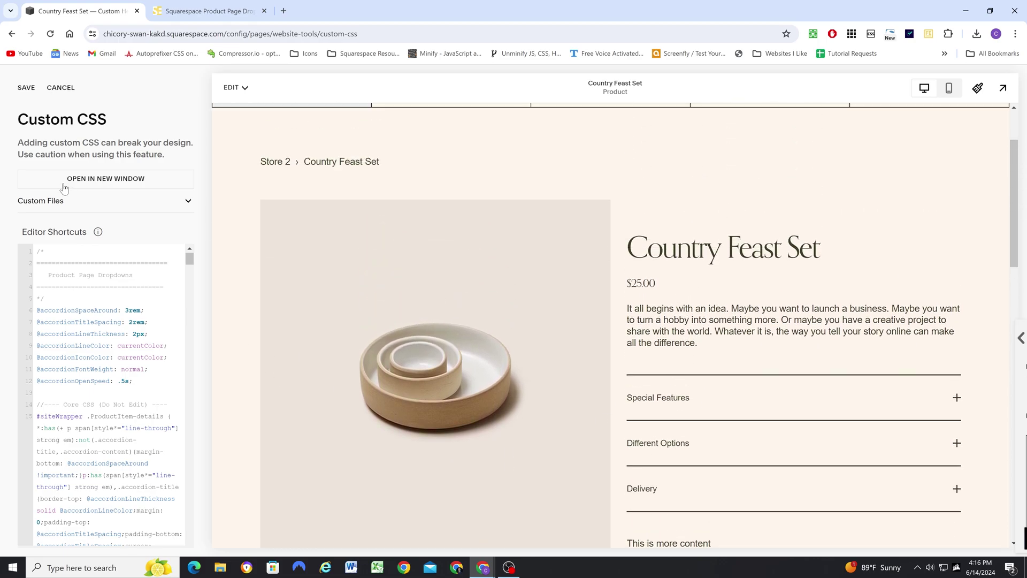
left_click(25, 87)
scroll(706, 315, "down", 2)
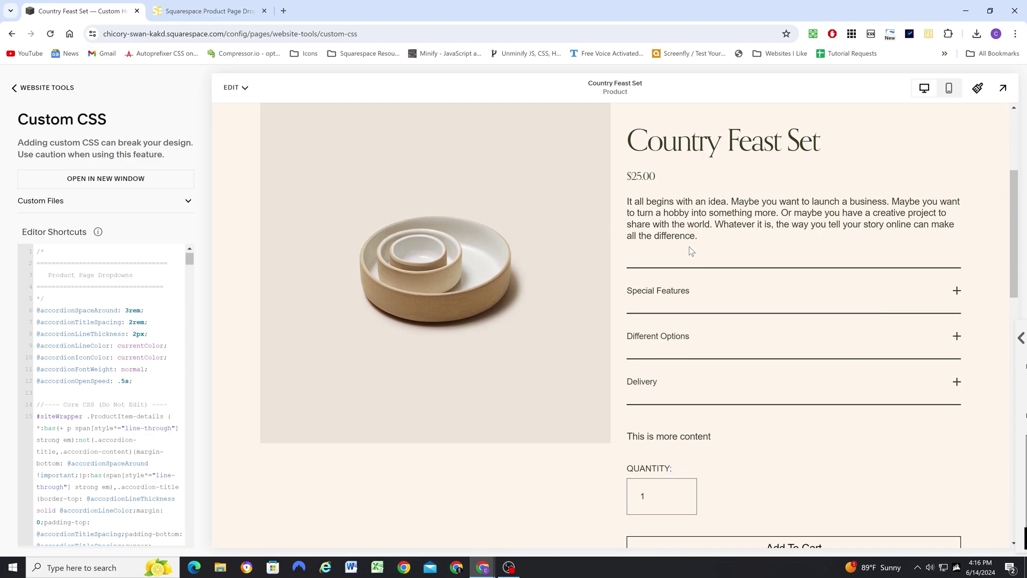
scroll(684, 256, "down", 1)
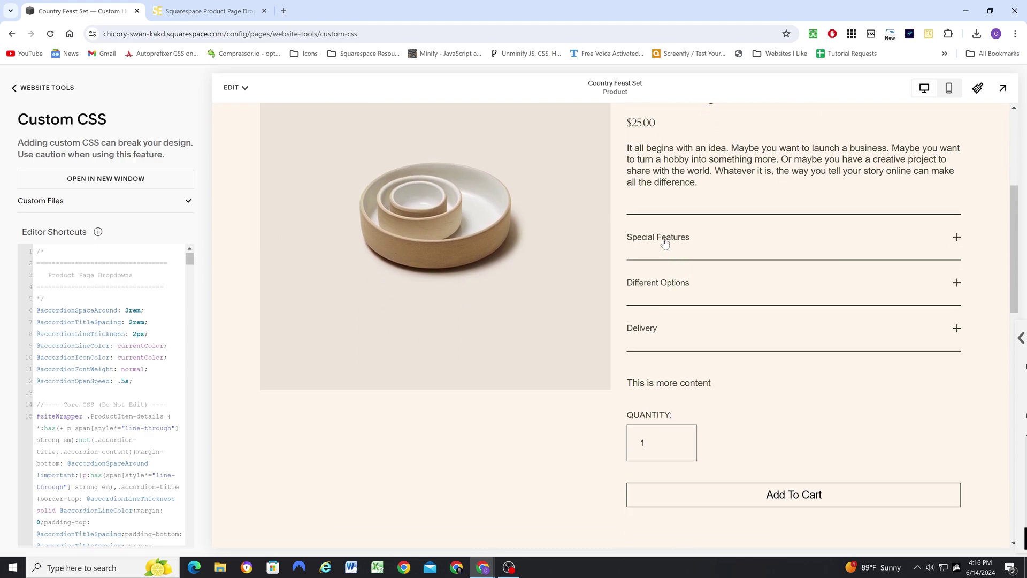
scroll(711, 241, "up", 1)
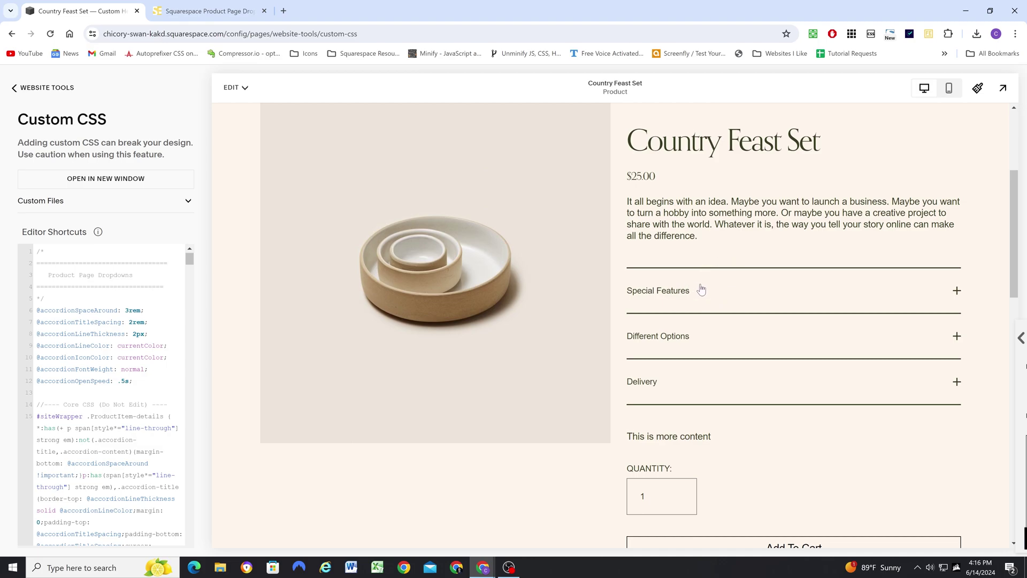
scroll(734, 273, "up", 1)
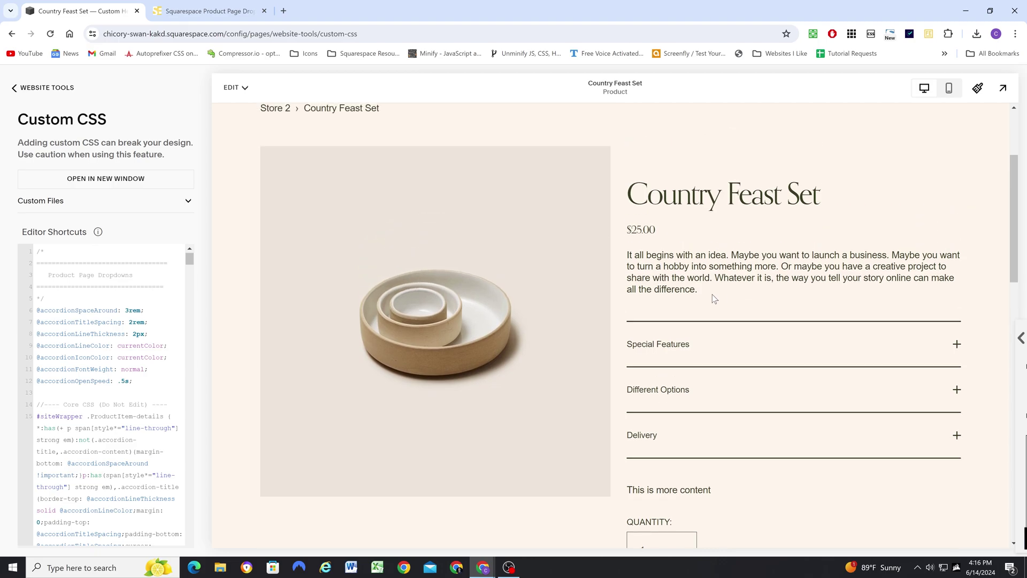
Step: Switch to the Product Page Dropdowns plugin tab and scroll through its $25.00 listing
left_click(208, 11)
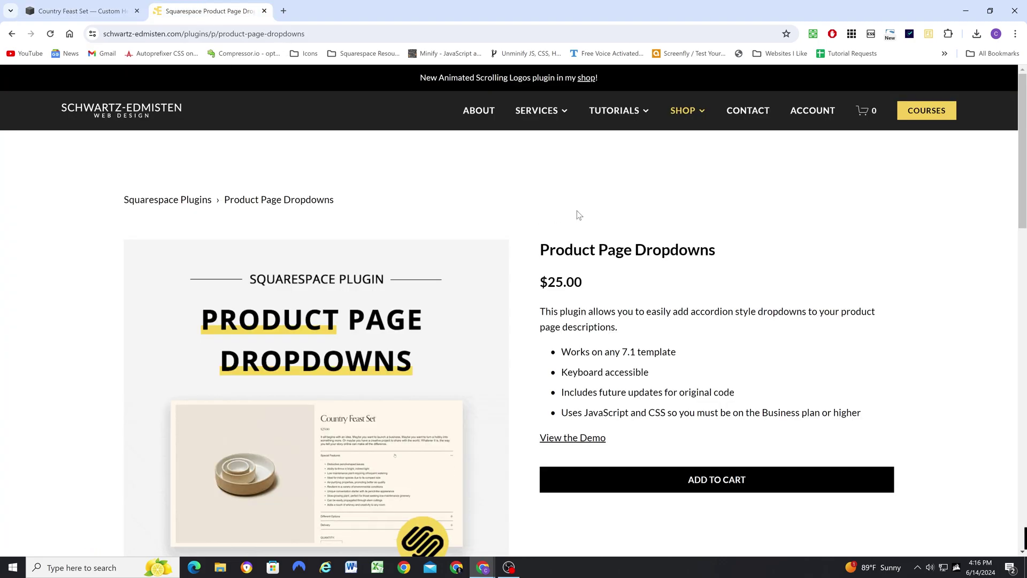
scroll(571, 198, "down", 2)
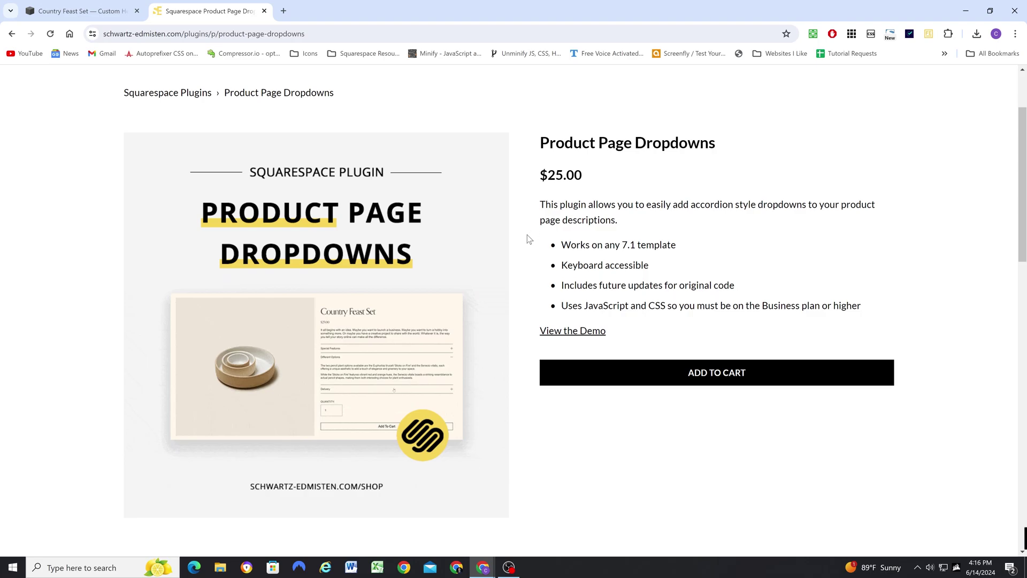
scroll(528, 239, "up", 2)
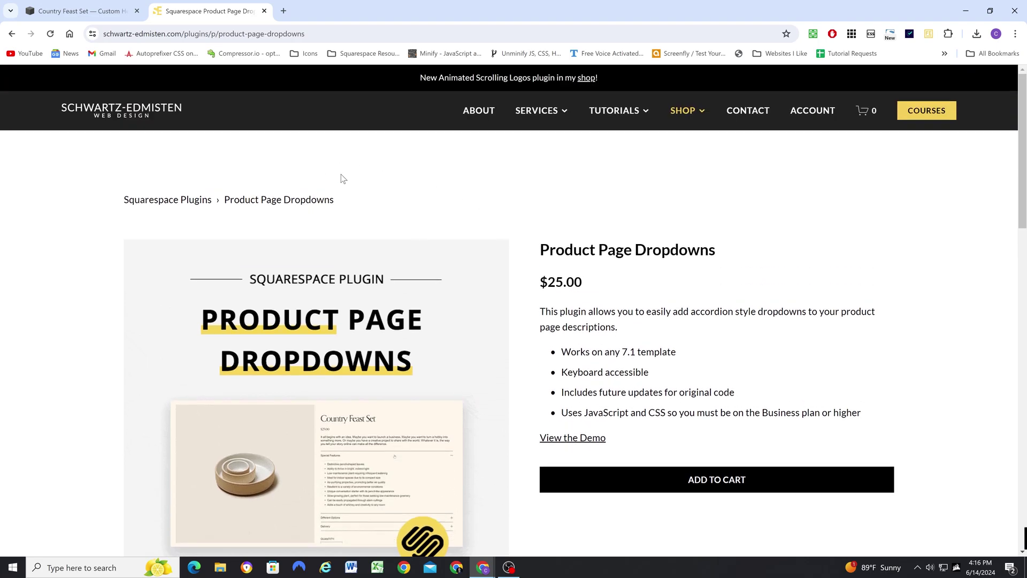